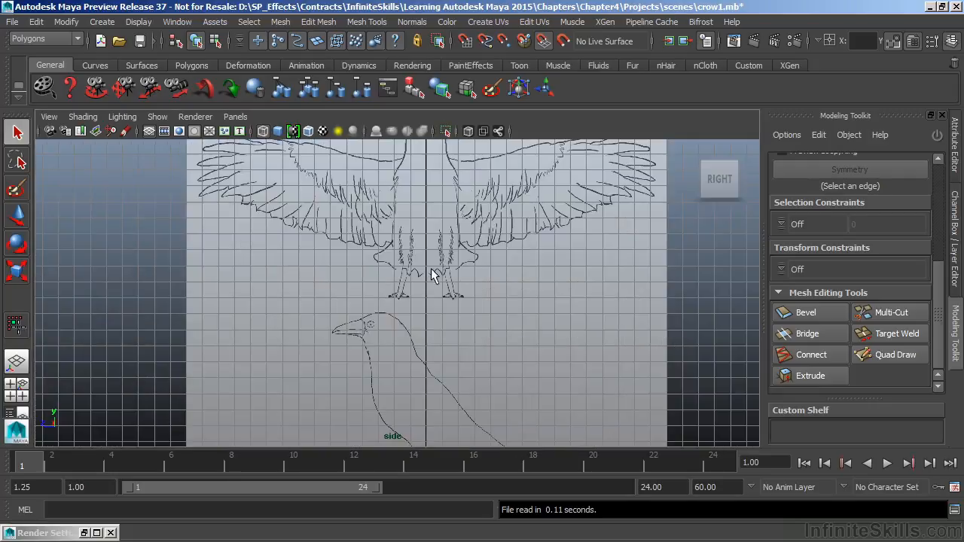
Create a polygon cube and move it up to about Y 5.16, inside the crow's body outline in the side view.
middle_click_drag(491, 276, 498, 242, "alt")
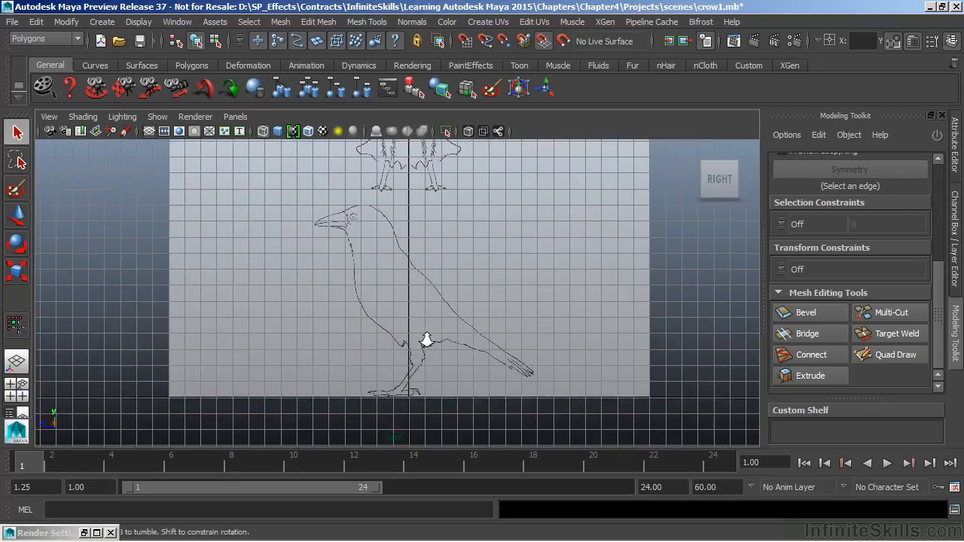
right_click_drag(392, 347, 486, 306, "alt")
middle_click_drag(487, 306, 536, 307, "alt")
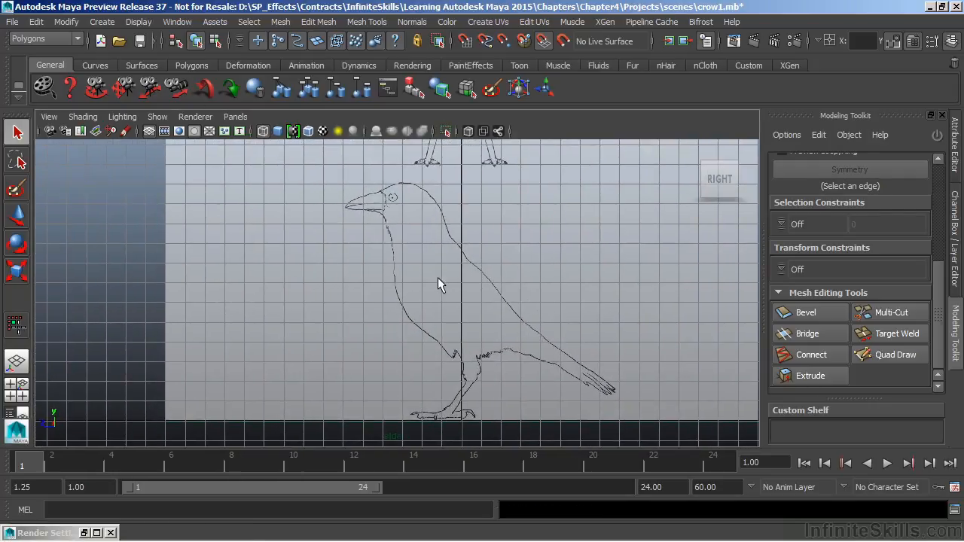
left_click(102, 21)
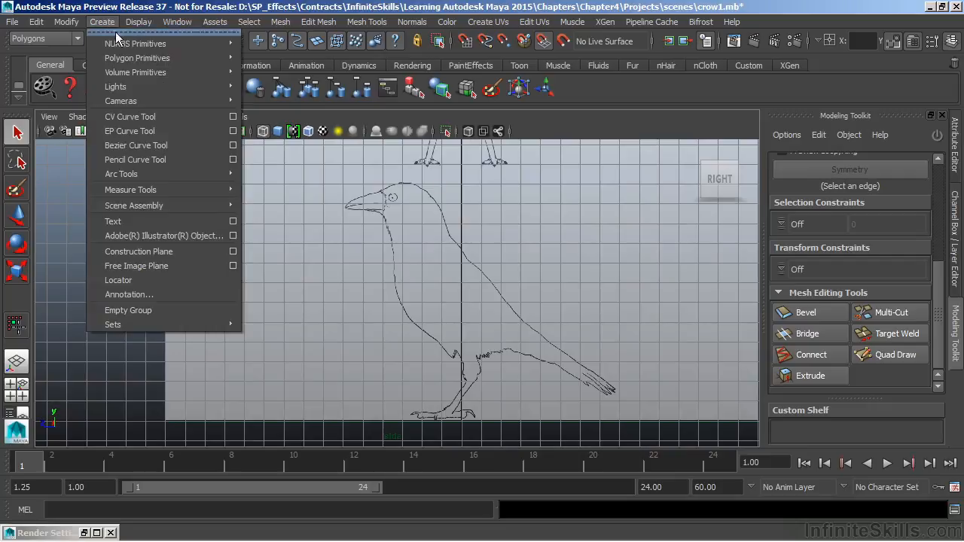
mouse_move(130, 57)
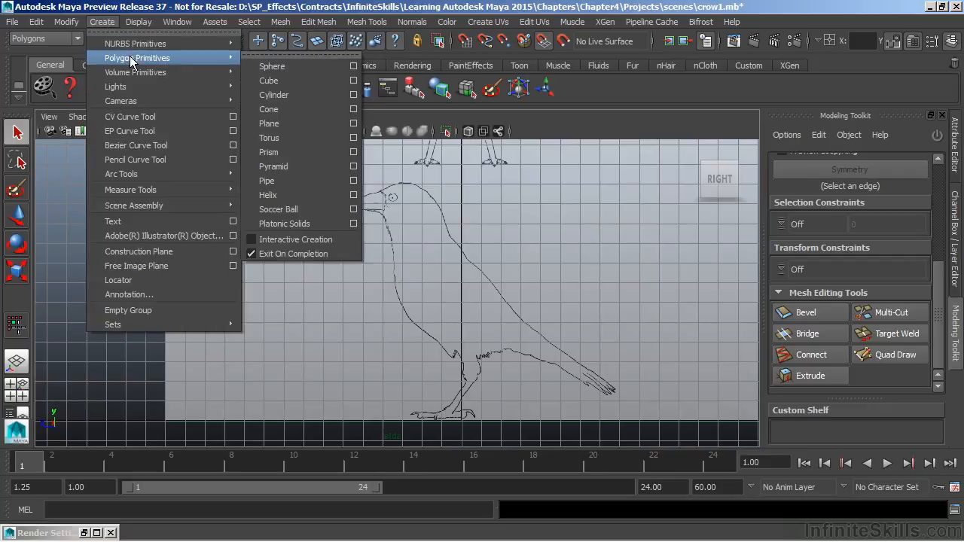
left_click(269, 81)
key("w")
left_click_drag(462, 402, 463, 320)
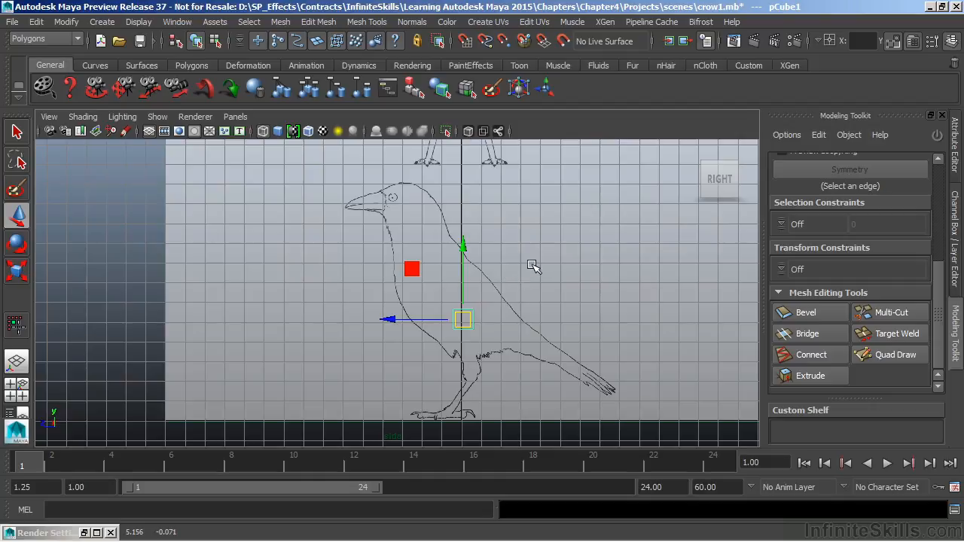
Set the cube's Subdivisions Width to 2 in its polyCube1 creation settings.
key("space")
key("space")
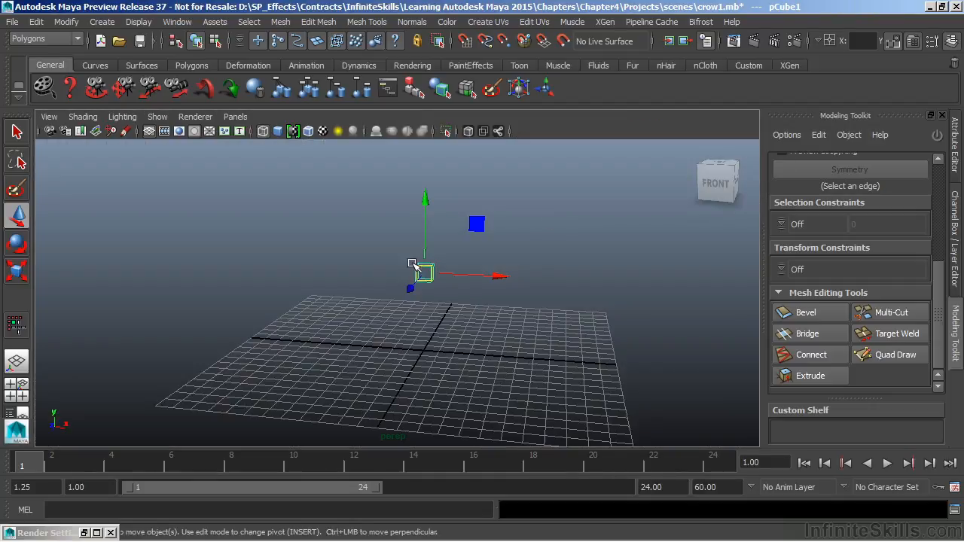
right_click_drag(373, 315, 458, 322, "alt")
left_click(957, 209)
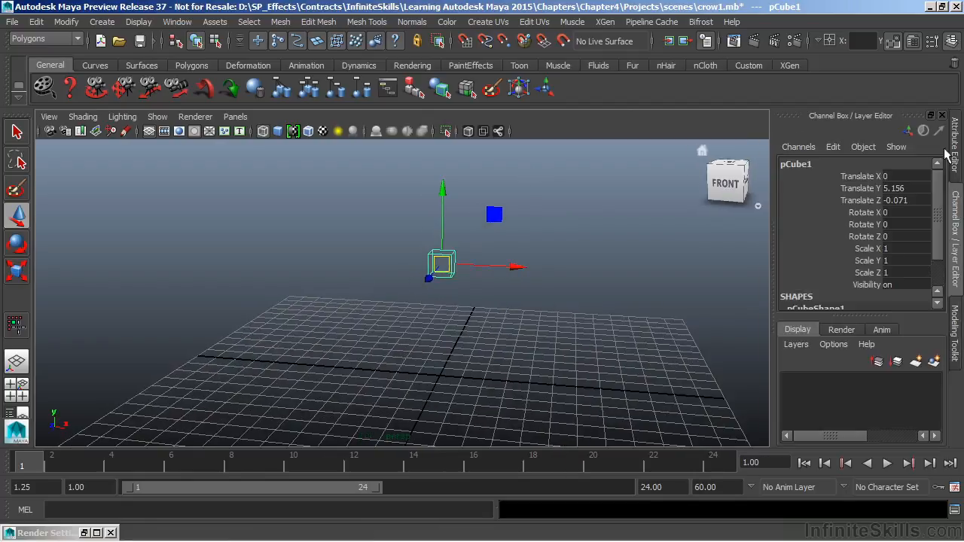
left_click_drag(937, 192, 944, 226)
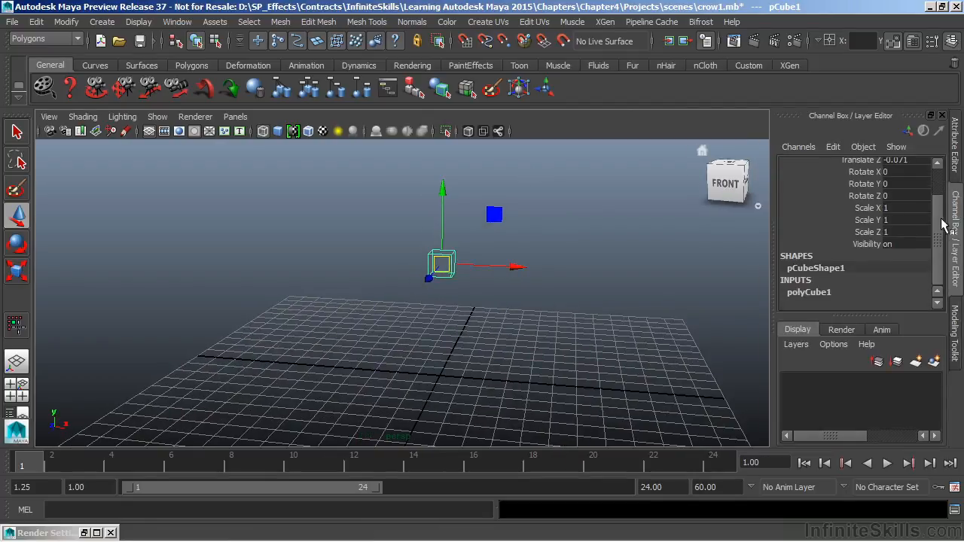
left_click(799, 293)
left_click_drag(938, 216, 941, 246)
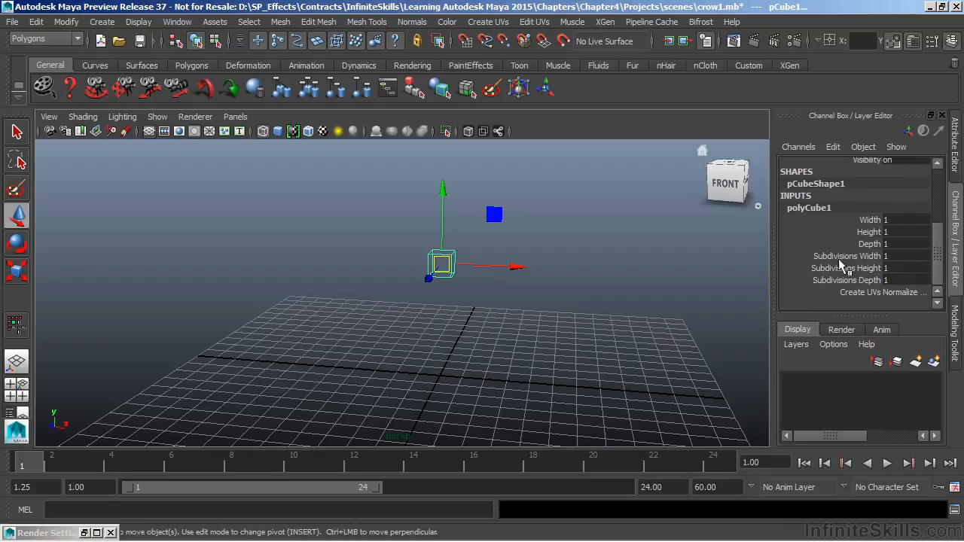
double_click(894, 257)
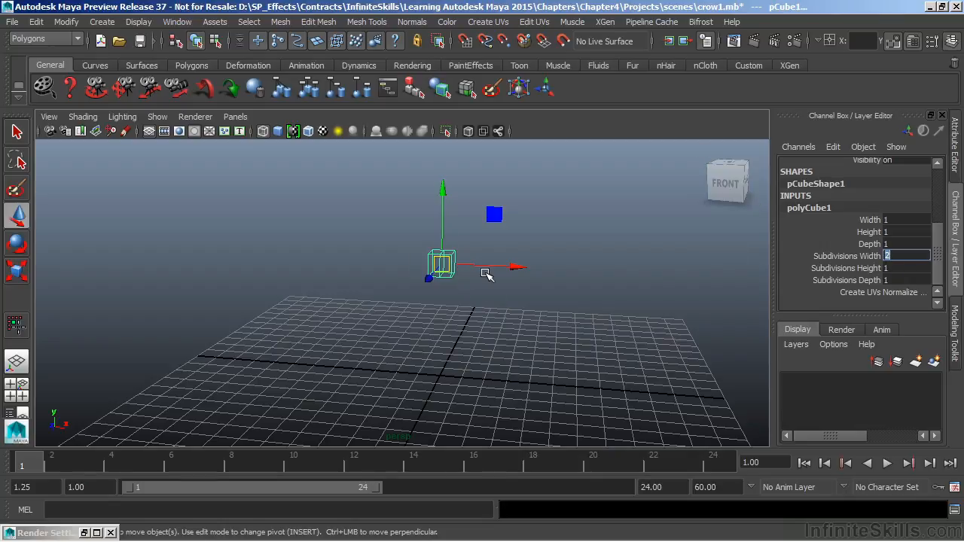
Select the cube's vertical centre edge and turn on topological symmetry in the Modeling Toolkit.
left_click(955, 324)
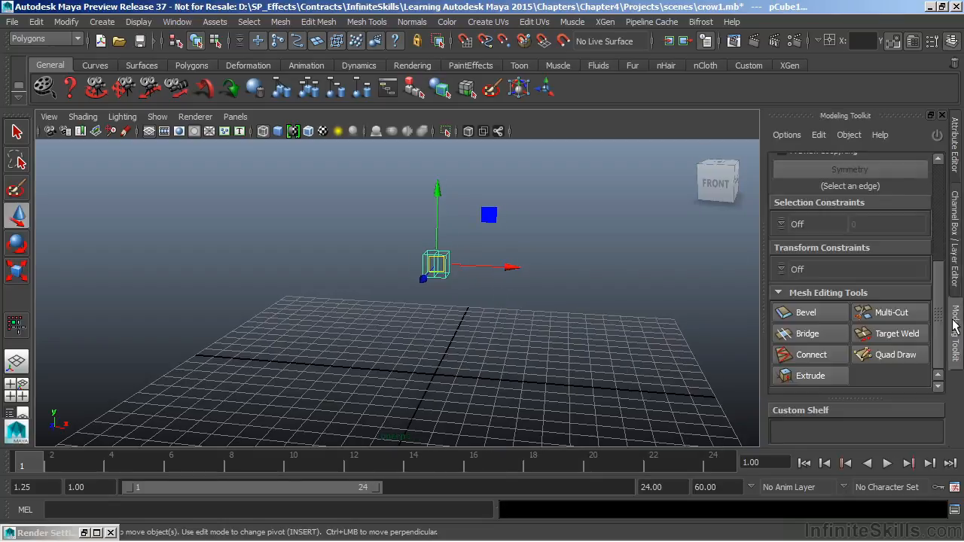
scroll(866, 256, "up", 5)
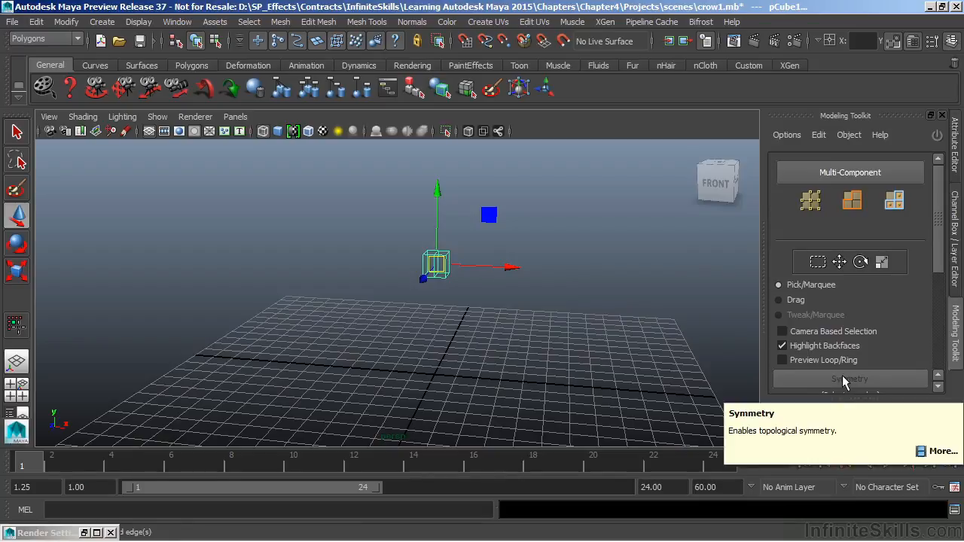
right_click_drag(286, 239, 584, 242, "alt")
middle_click_drag(542, 256, 478, 289, "alt")
left_click_drag(459, 298, 419, 316, "alt")
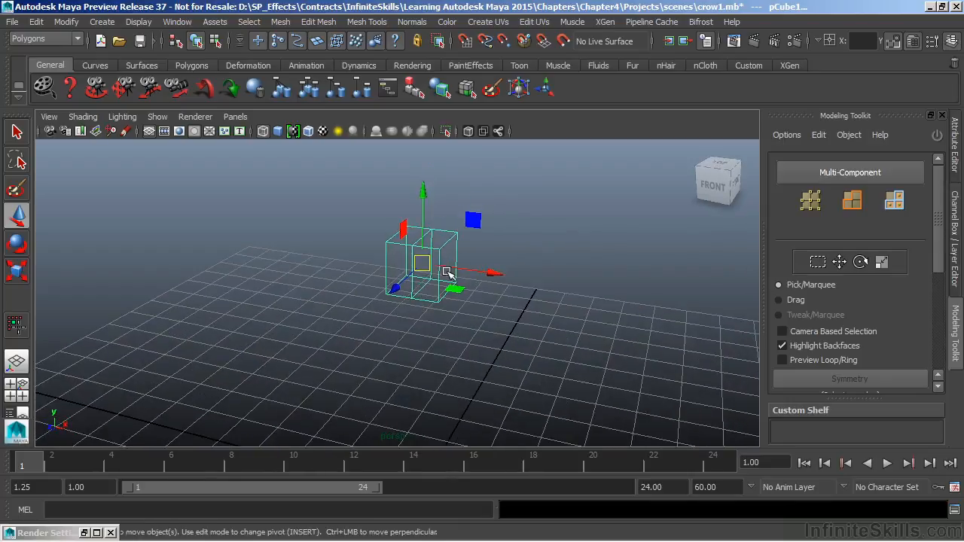
right_click_drag(440, 235, 441, 149)
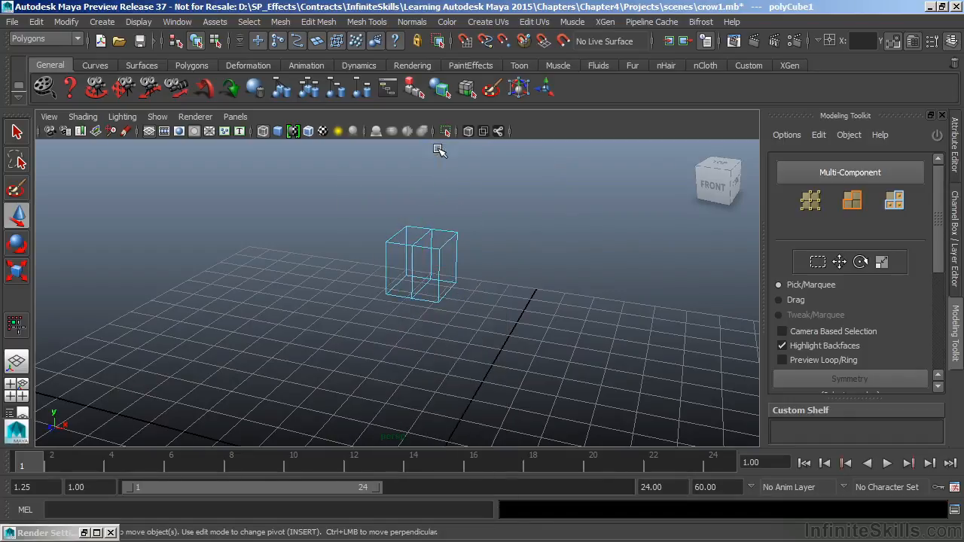
left_click(410, 268)
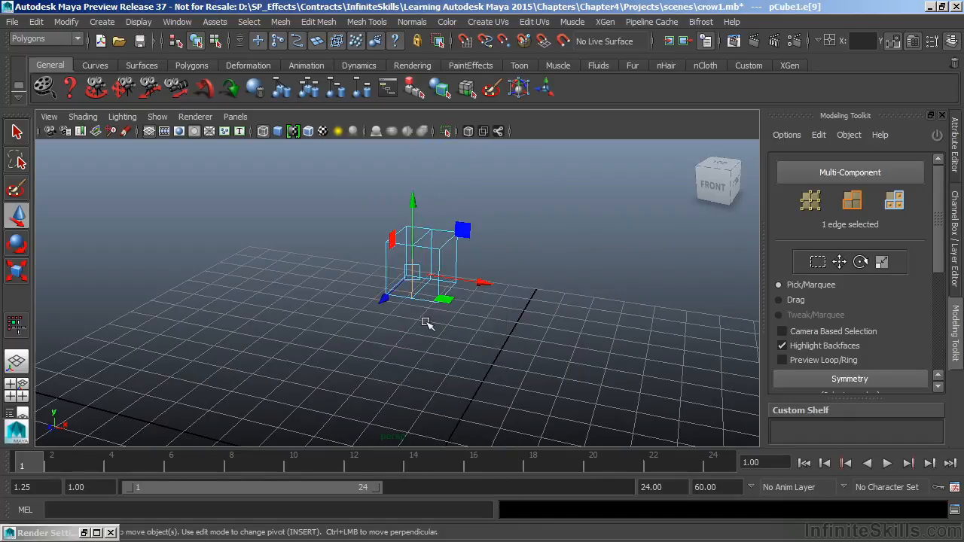
scroll(850, 343, "down", 3)
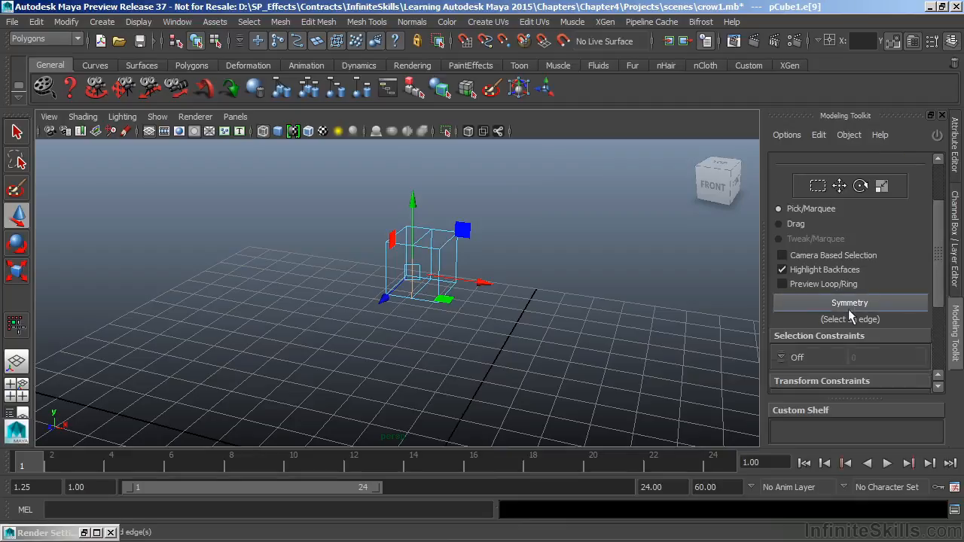
left_click(851, 303)
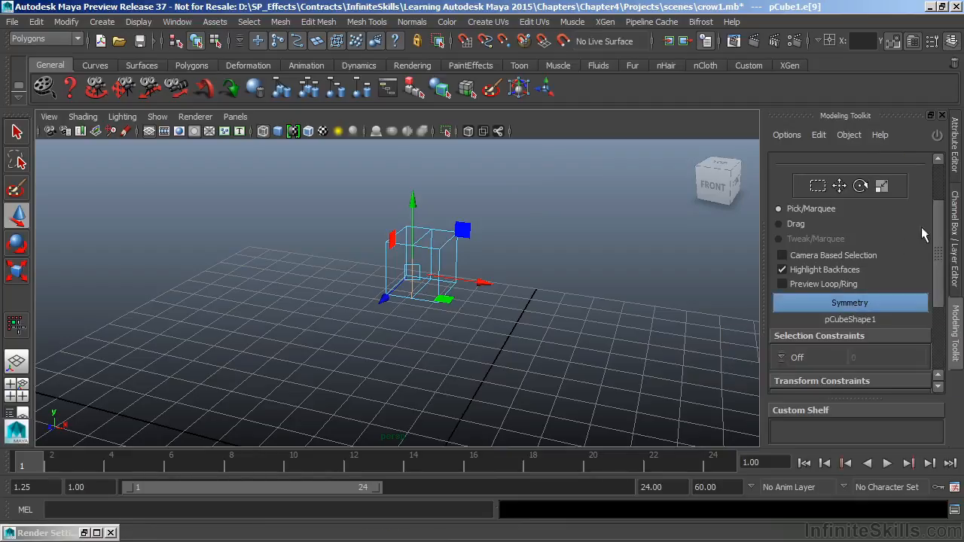
Examine how edges and faces on opposite sides of the cube highlight together with symmetry on.
scroll(844, 286, "down", 2)
mouse_move(510, 319)
left_mouse_down("alt")
mouse_move(452, 316)
mouse_move(505, 312)
left_mouse_up("alt")
right_click(447, 274)
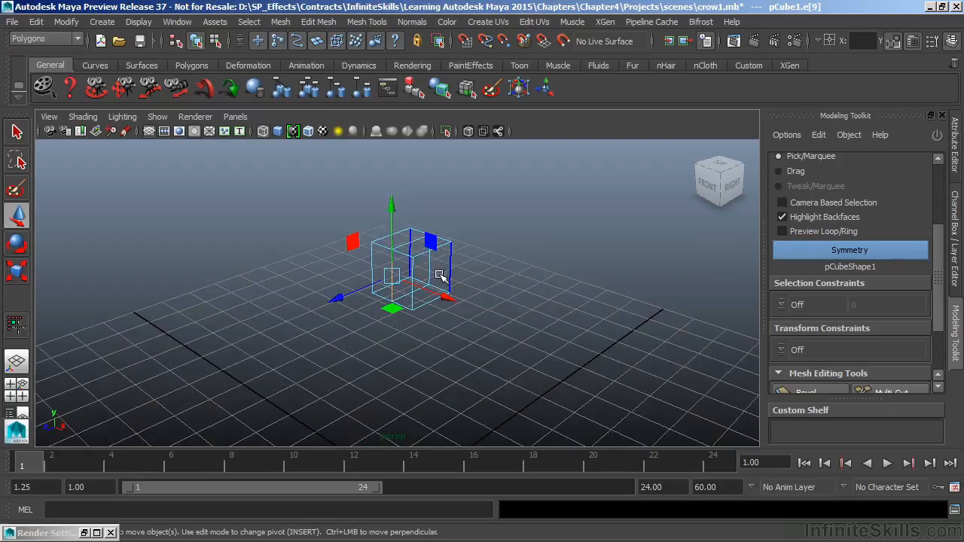
right_click(447, 262)
right_click_drag(447, 262, 450, 222)
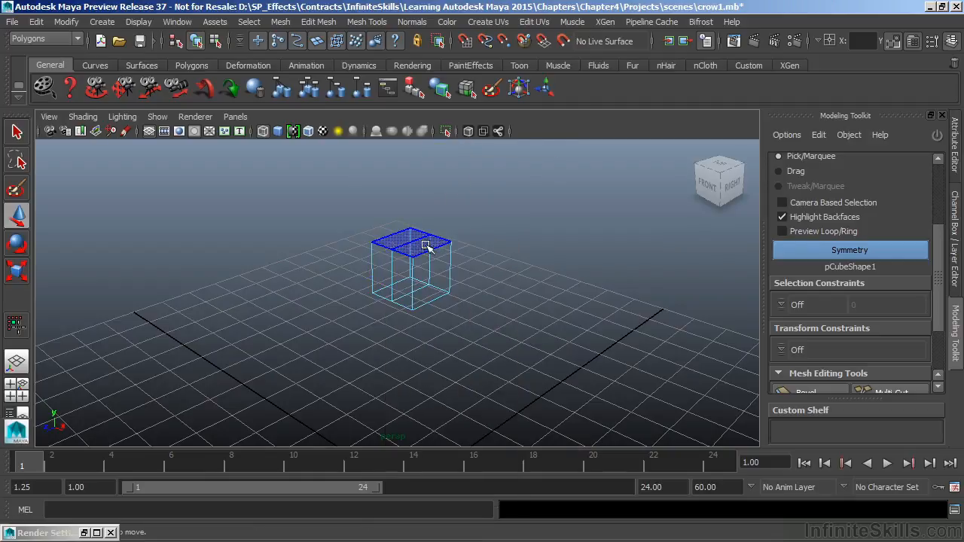
left_click_drag(435, 327, 448, 272, "alt")
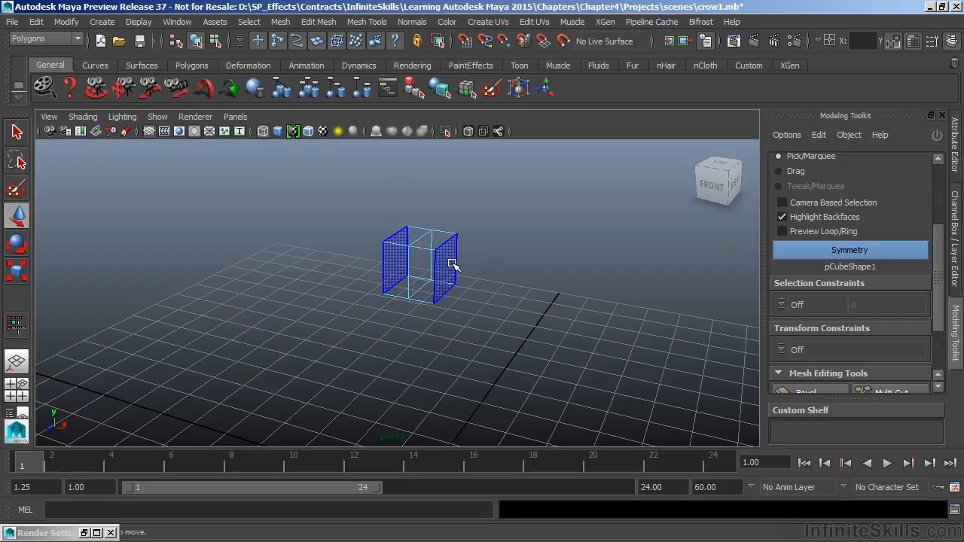
left_click_drag(512, 312, 488, 319, "alt")
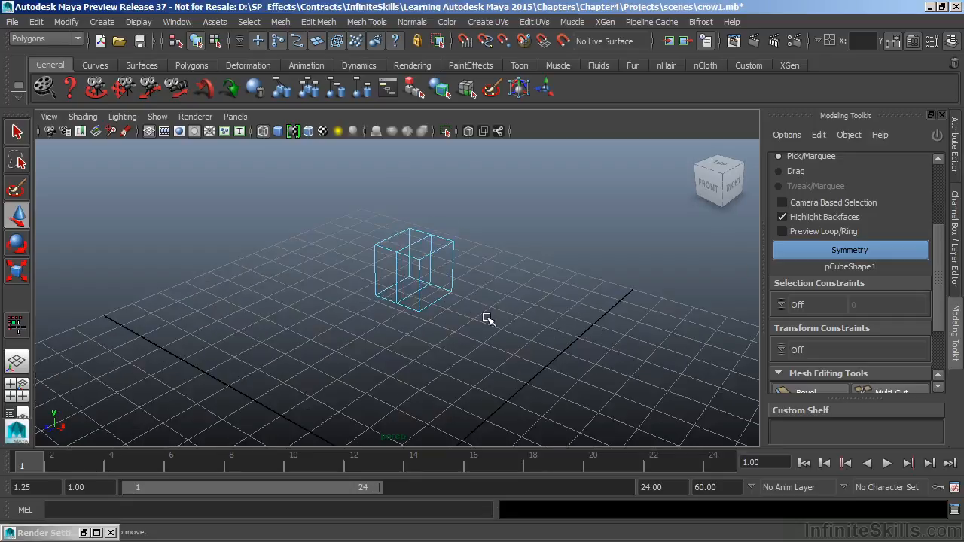
In the side view, select the whole cube and rotate it about 45 degrees to follow the slant of the crow's body.
key("space")
key("space")
scroll(637, 282, "up", 8)
right_click(451, 247)
right_click_drag(451, 247, 384, 185)
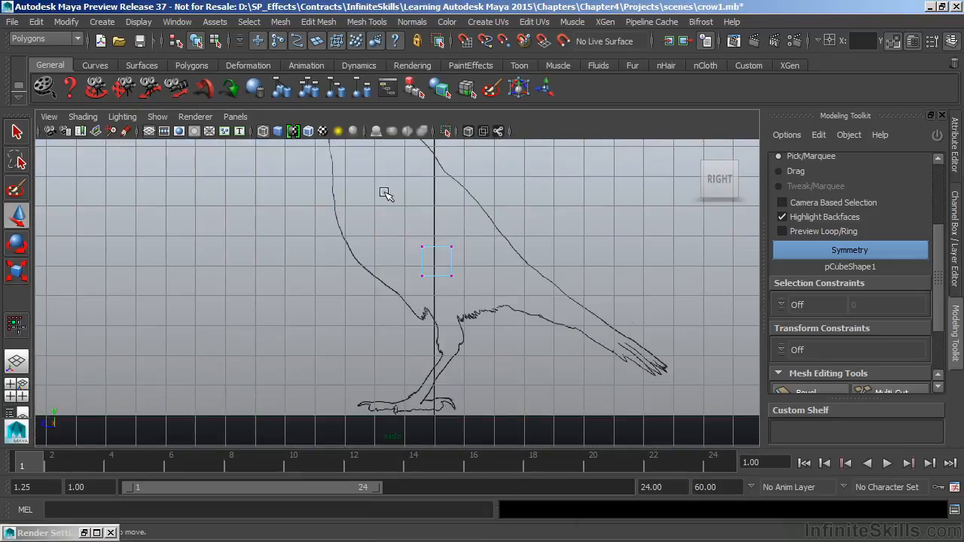
right_click_drag(452, 247, 517, 167)
left_click(433, 250)
key("e")
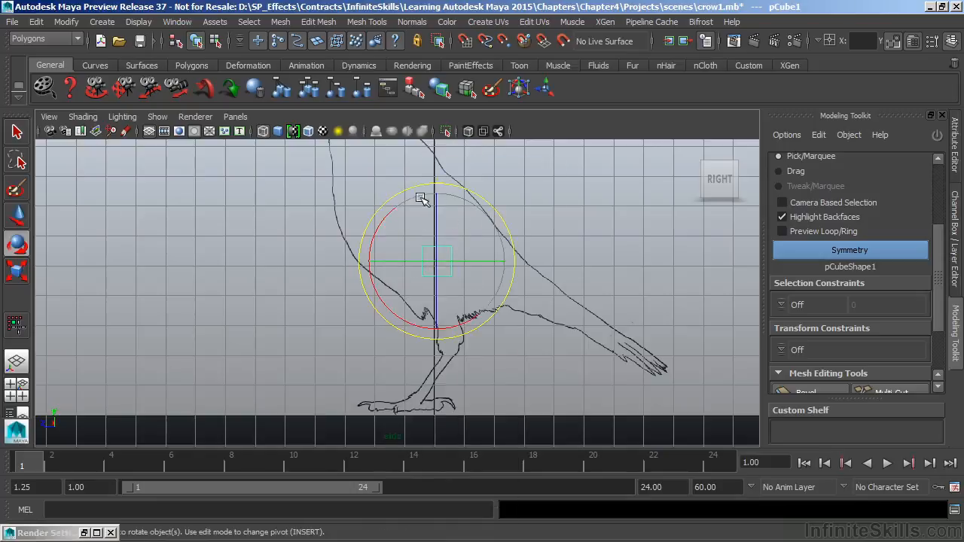
left_click_drag(389, 216, 330, 265)
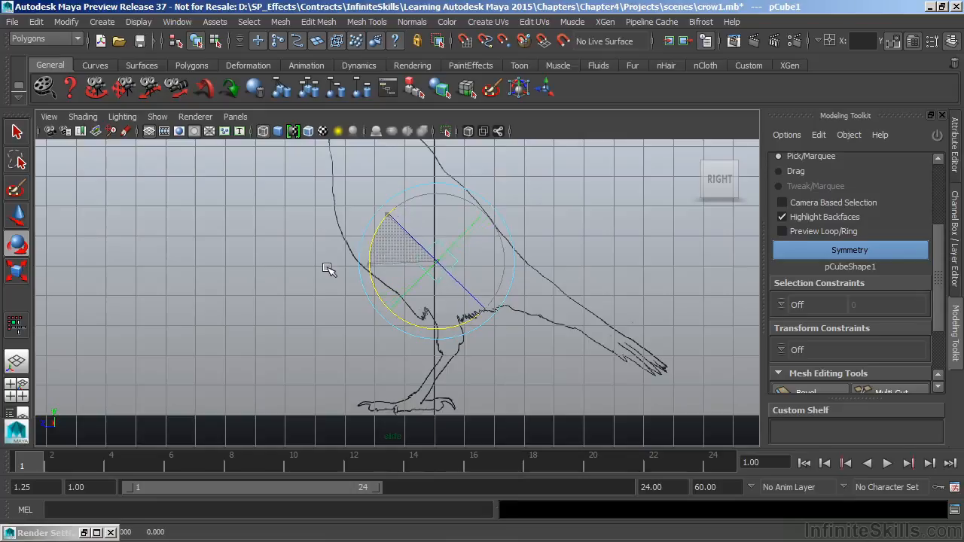
Scale and reposition the rotated cube in the side view until it roughly fills the crow's torso between chest and back.
key("r")
left_click_drag(392, 312, 263, 392)
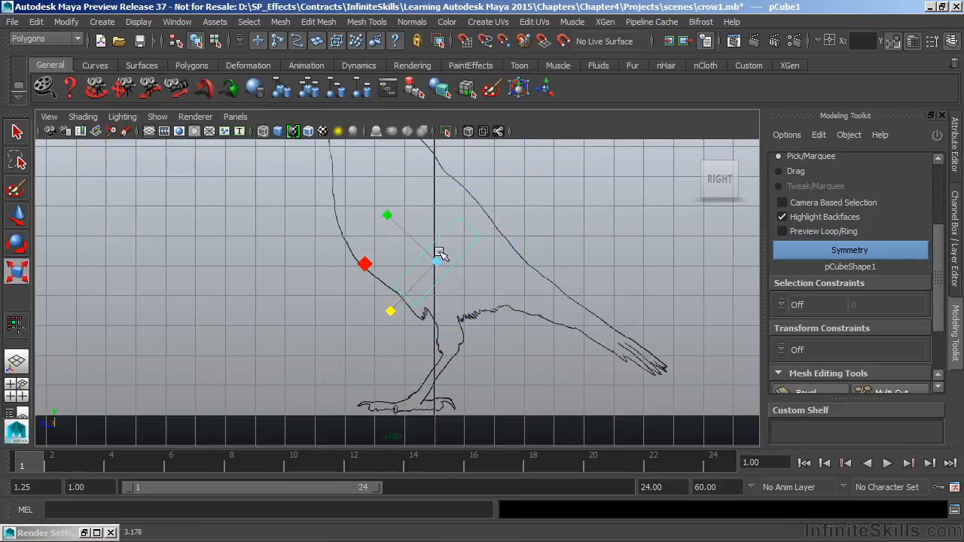
key("w")
left_click_drag(437, 261, 422, 244)
key("r")
left_click_drag(372, 198, 308, 146)
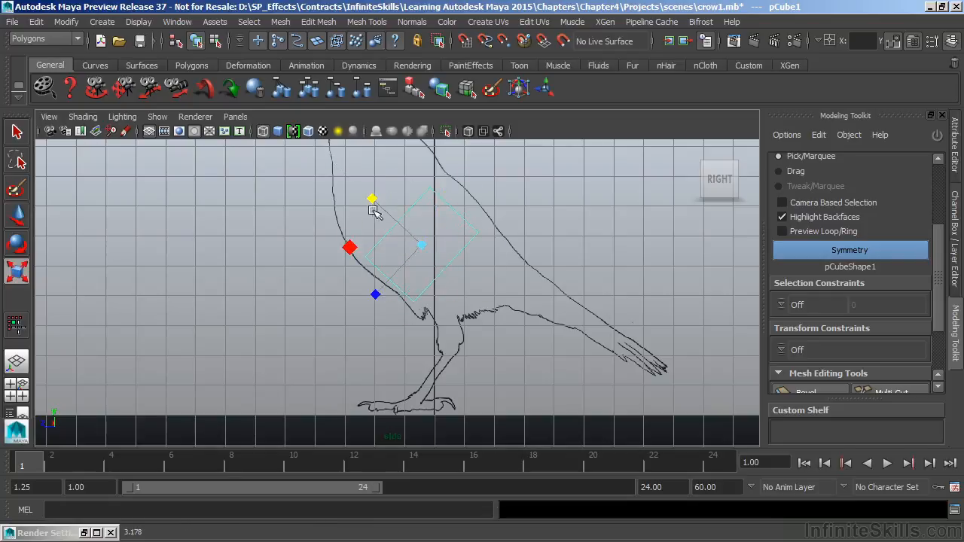
key("e")
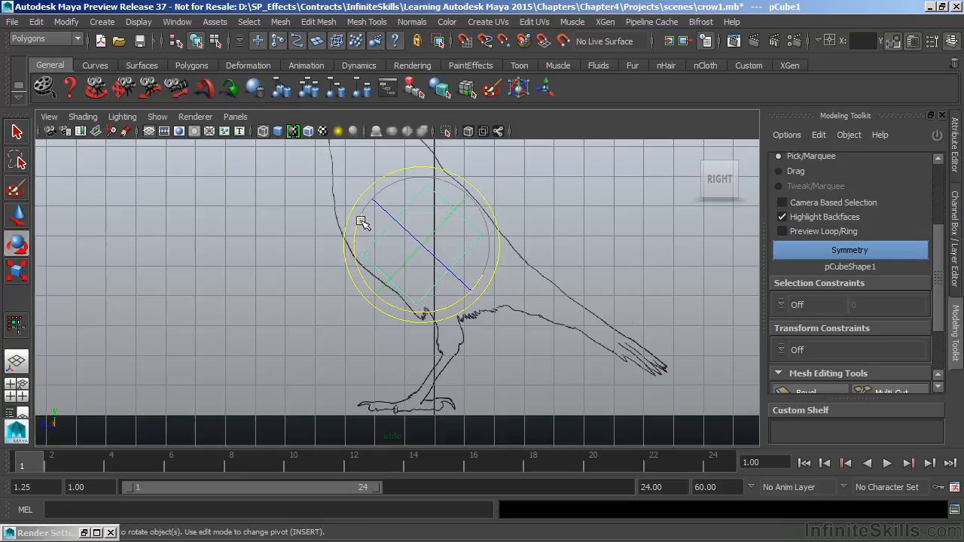
key("w")
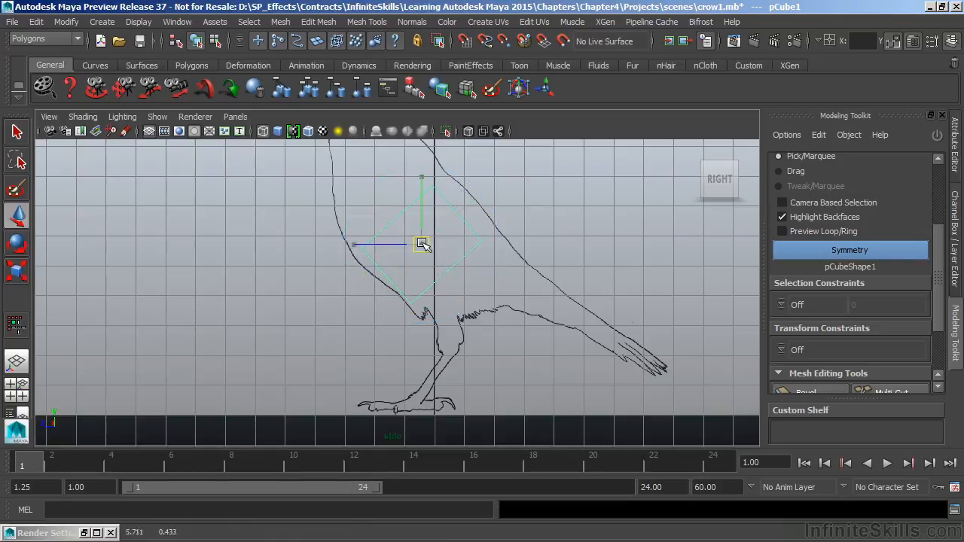
key("r")
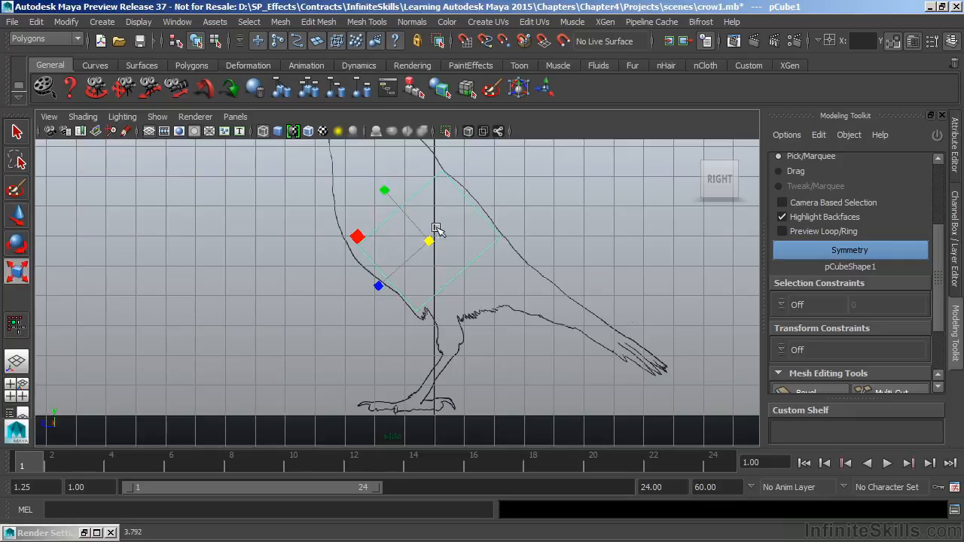
Move the cube's corner vertices in the side view onto the crow's chest, belly and back outlines.
right_click_drag(429, 241, 366, 181)
left_click_drag(337, 221, 351, 250)
key("w")
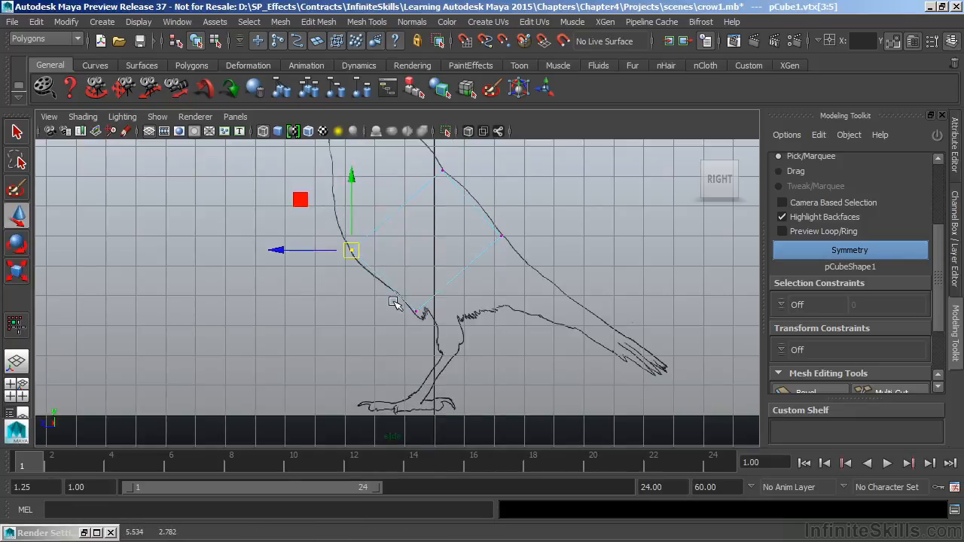
left_click_drag(405, 299, 427, 322)
mouse_move(486, 226)
left_mouse_down()
mouse_move(511, 247)
mouse_move(489, 217)
left_mouse_up()
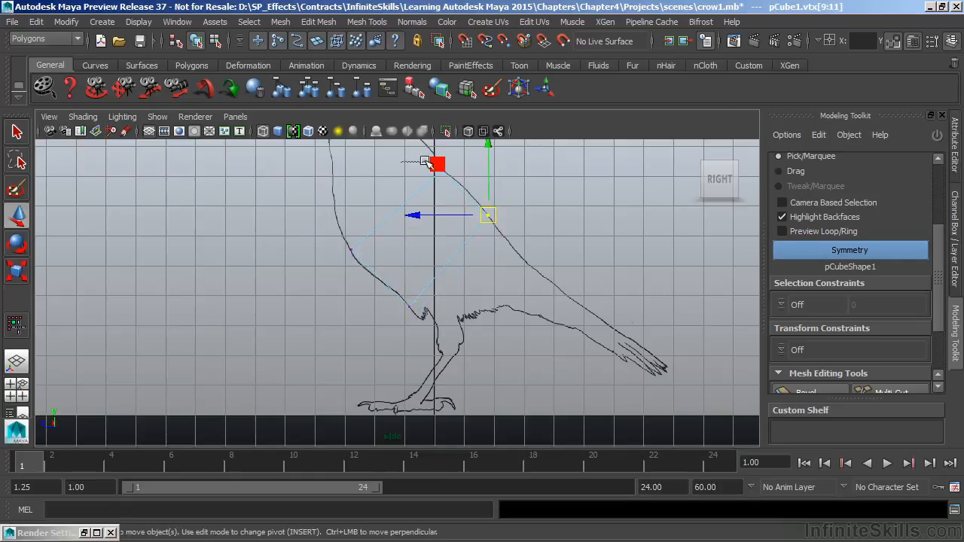
left_click_drag(400, 159, 486, 198)
left_click_drag(443, 172, 446, 174)
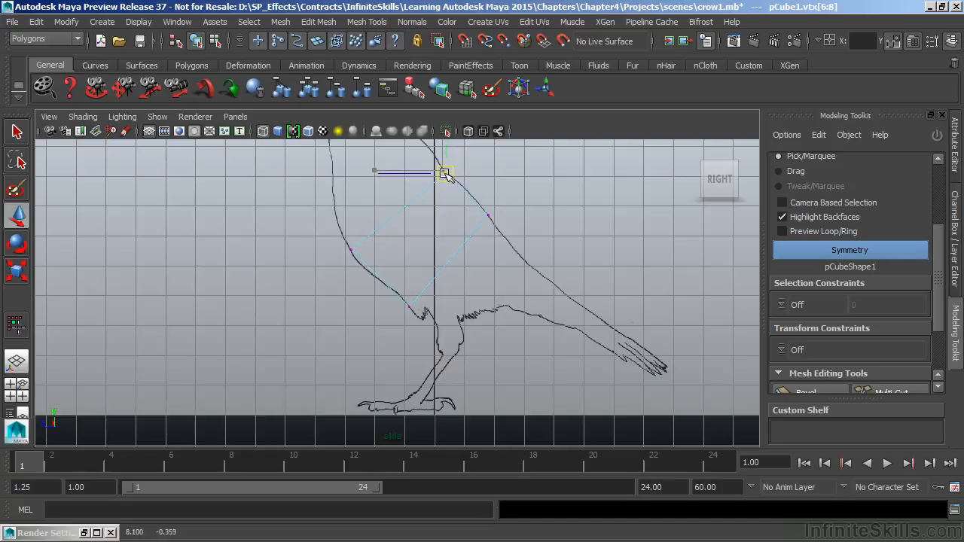
Select the two upper end faces of the body block and extrude them toward the neck with a Local Z of 1.96.
key("space")
right_click_drag(588, 181, 598, 209)
left_click_drag(590, 201, 579, 179, "alt")
left_click(578, 201)
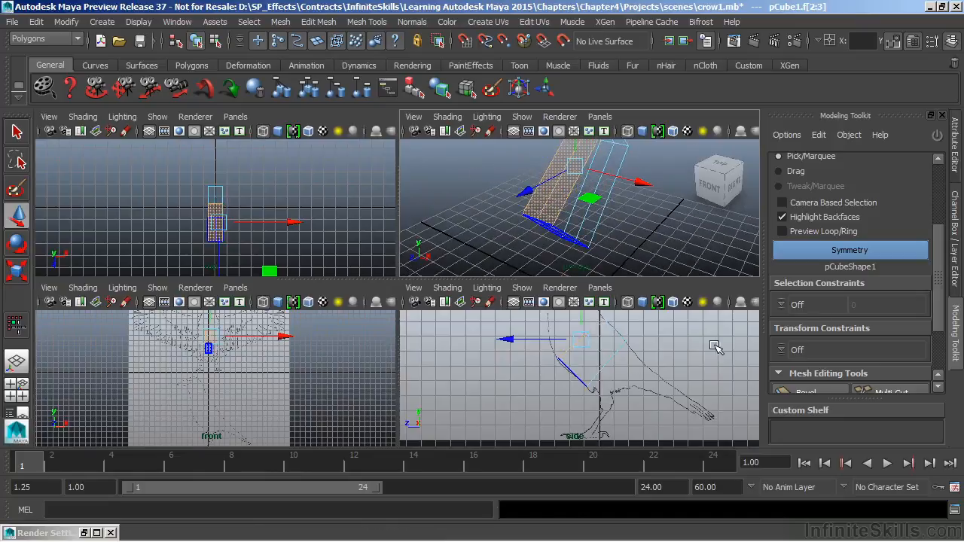
left_click_drag(940, 253, 940, 291)
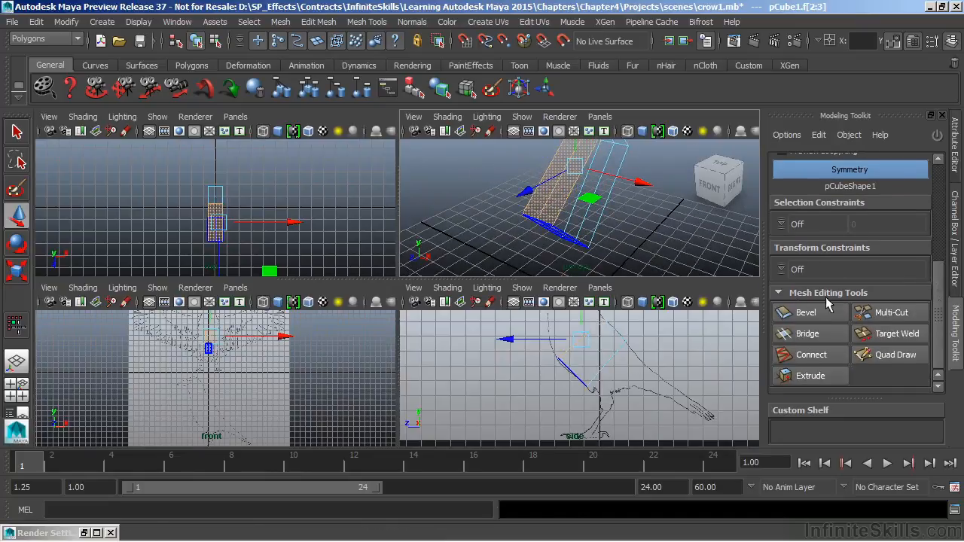
key("space")
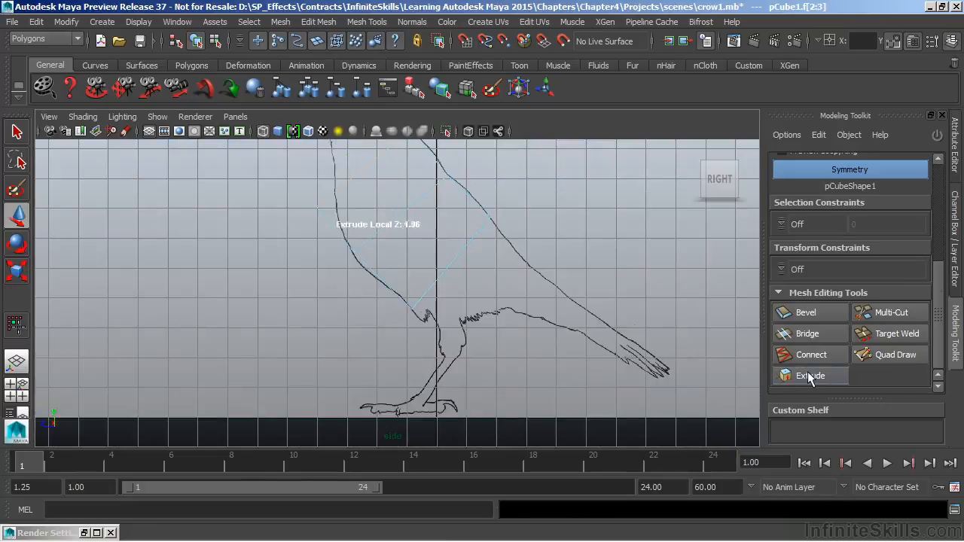
left_click(809, 377)
scroll(405, 324, "up", 3)
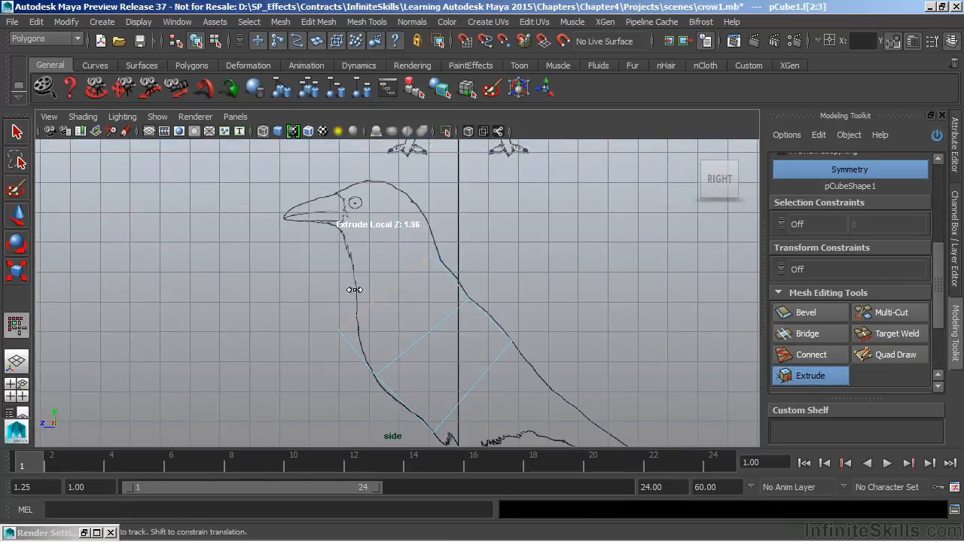
left_click_drag(938, 275, 940, 322)
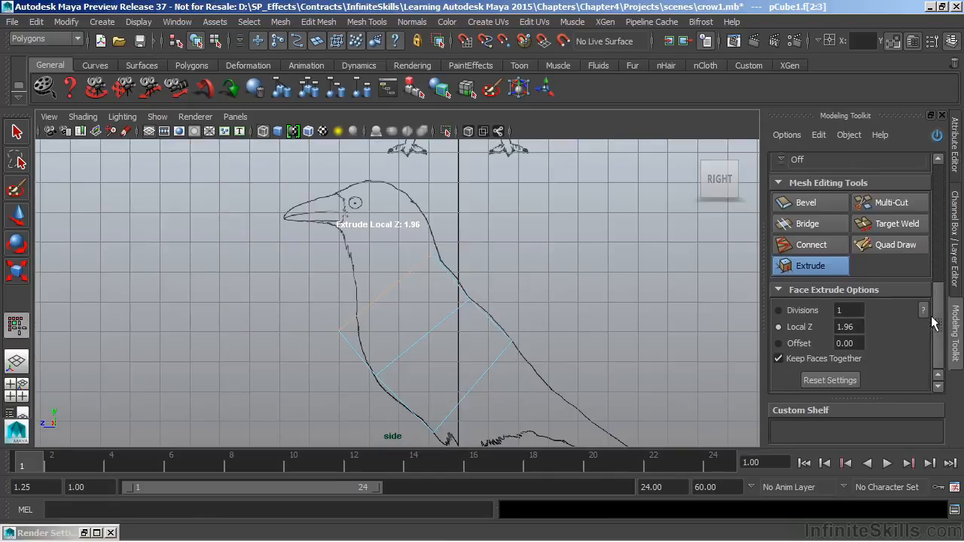
left_click(834, 327)
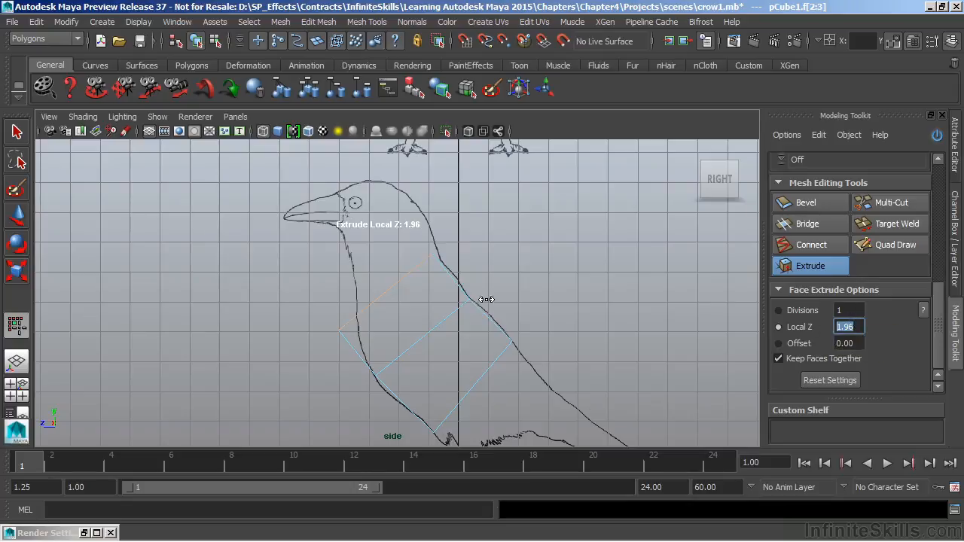
middle_click_drag(415, 296, 412, 279, "alt")
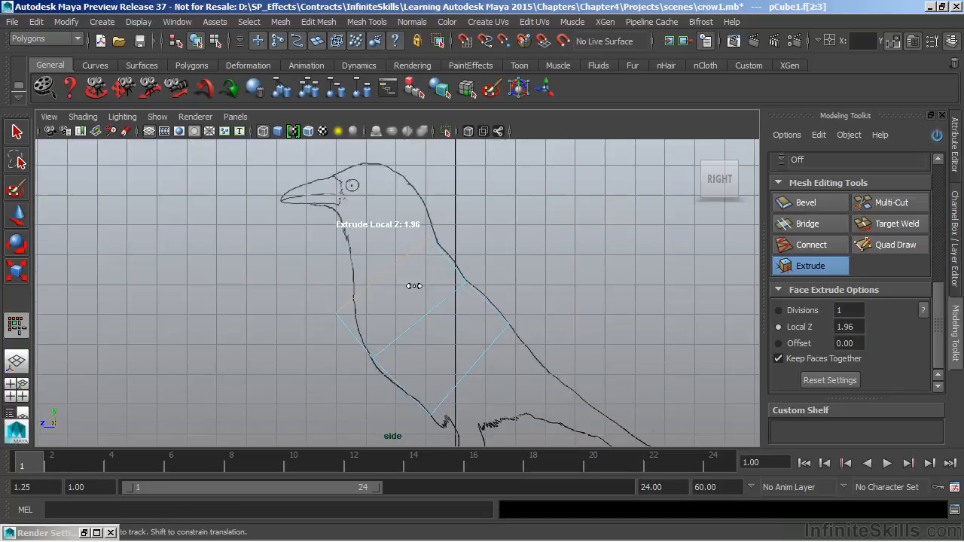
Scale, rotate and move the extruded end faces in the side view to fit the base of the crow's neck.
key("w")
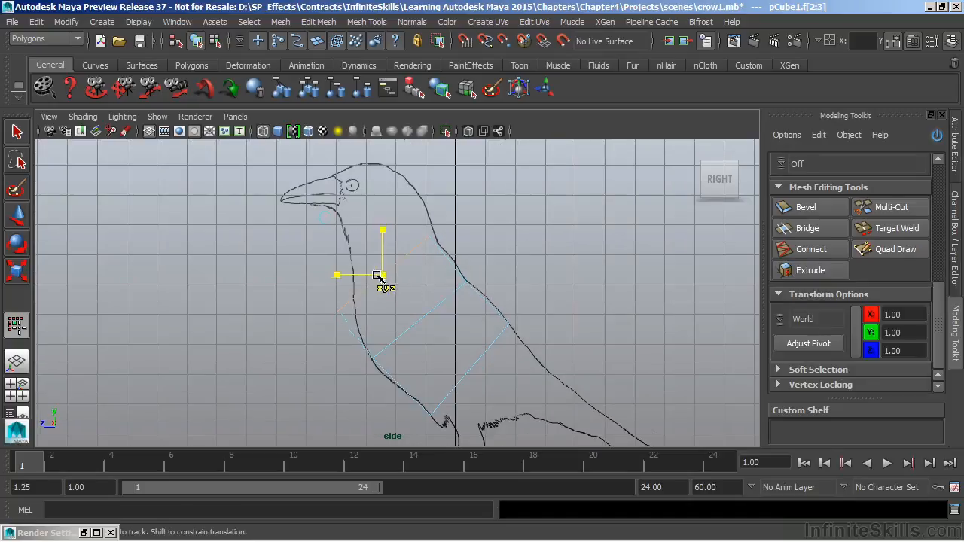
key("e")
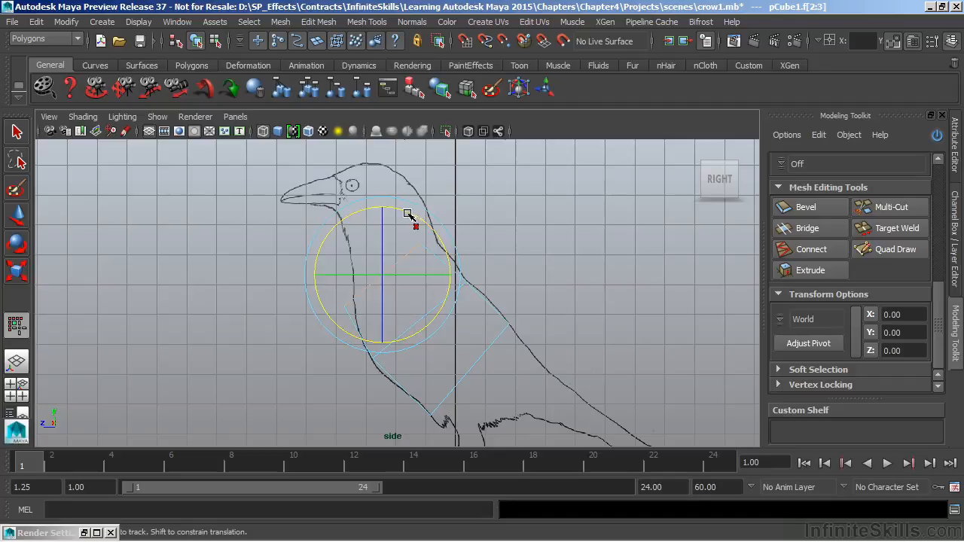
key("w")
left_click_drag(388, 275, 400, 271)
key("e")
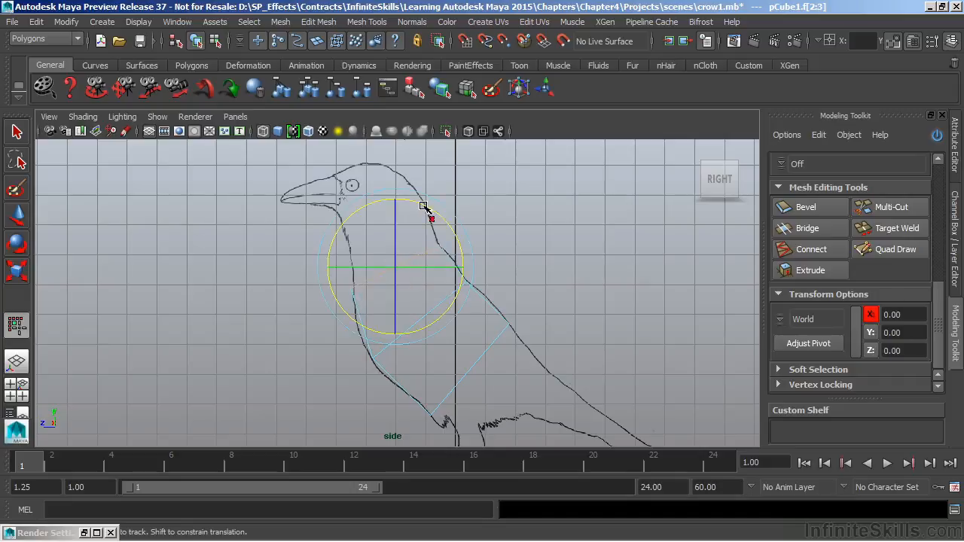
key("r")
left_click(399, 266)
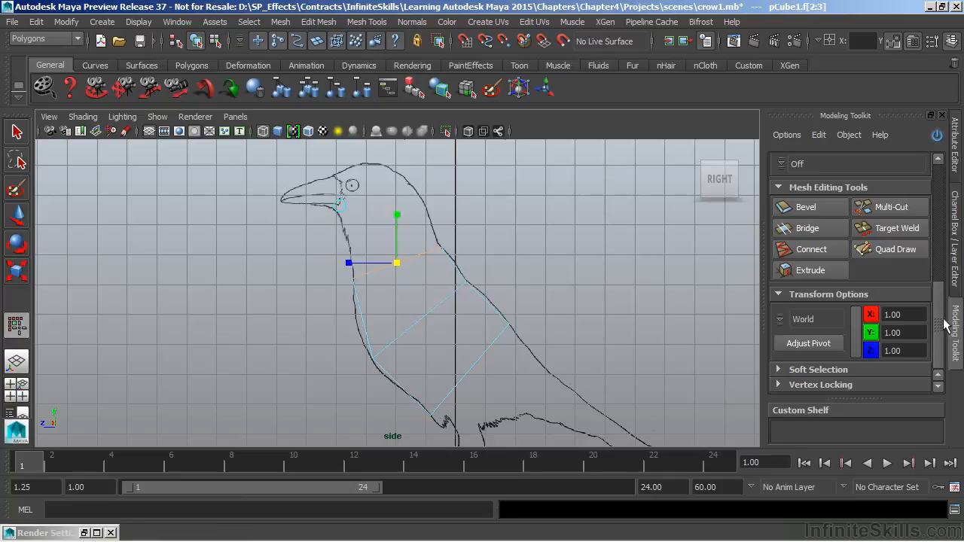
Extrude the end faces further up the neck and reshape them to span the outline midway to the throat.
left_click(816, 272)
left_click_drag(403, 267, 512, 330)
right_click_drag(513, 331, 542, 331, "alt")
key("w")
left_click_drag(434, 292, 449, 317)
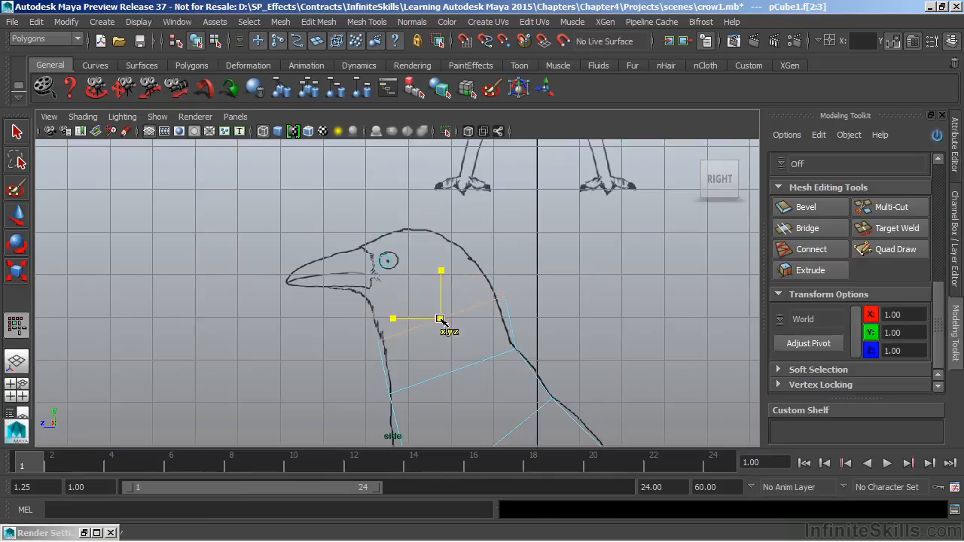
key("r")
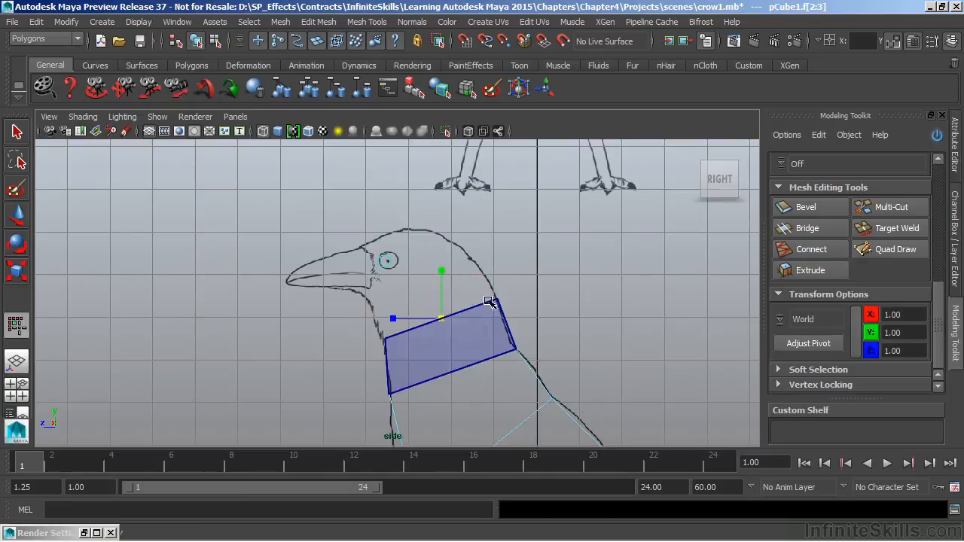
key("e")
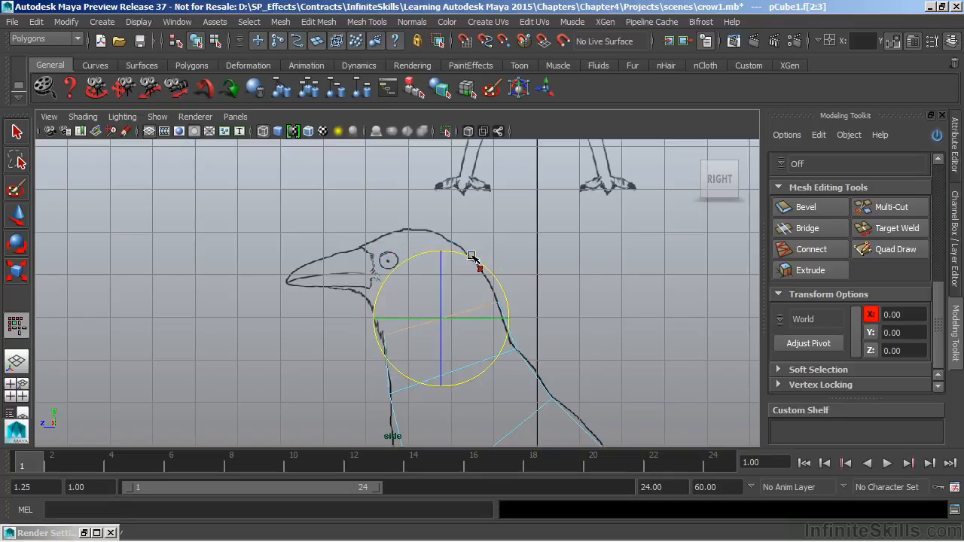
key("w")
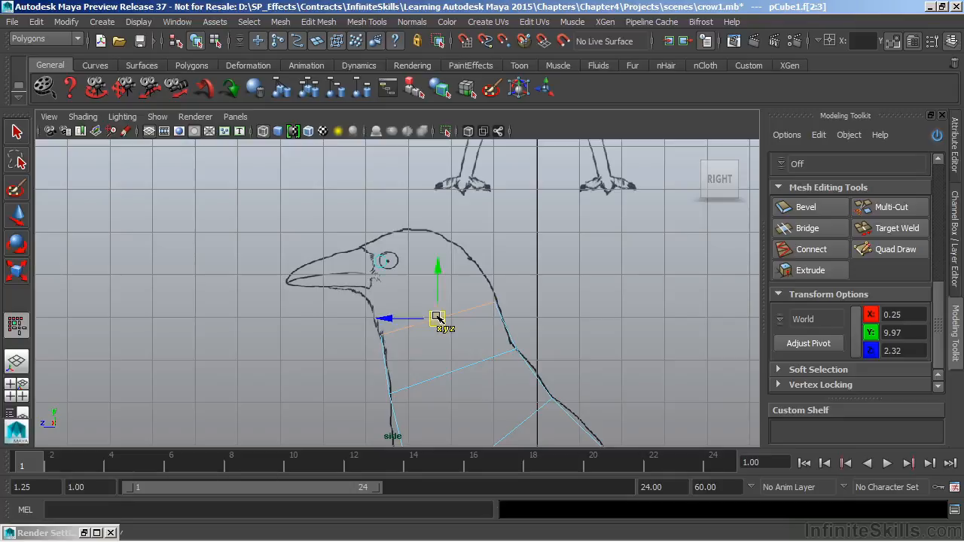
left_click_drag(437, 320, 443, 325)
Extrude another neck section with a Local Z of 1.96 and fit its end between the throat and the back of the head.
left_click(810, 273)
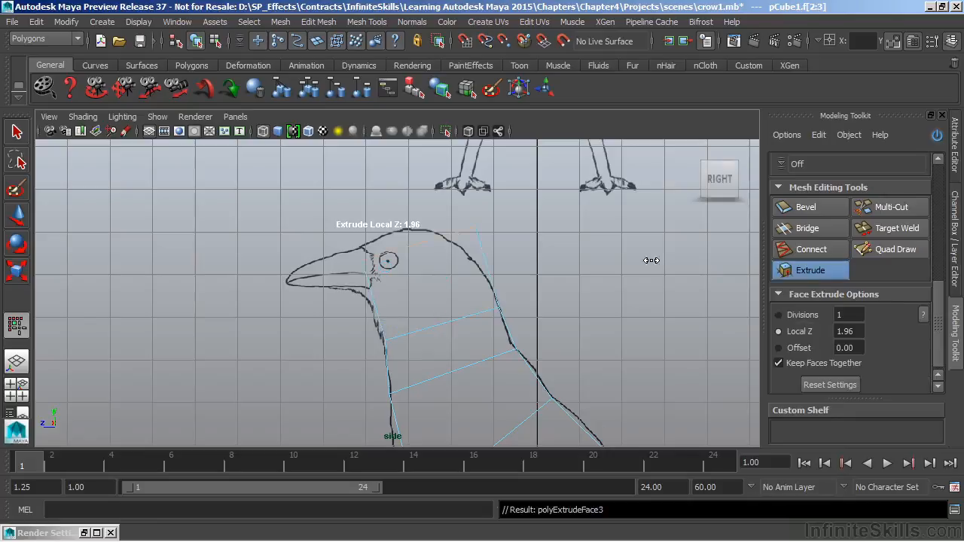
key("e")
key("w")
left_click_drag(419, 242, 419, 273)
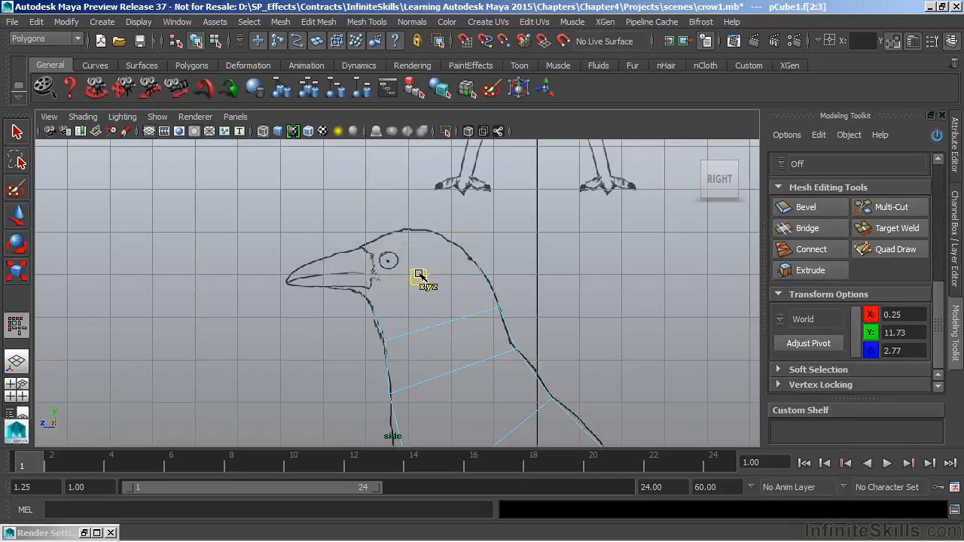
key("e")
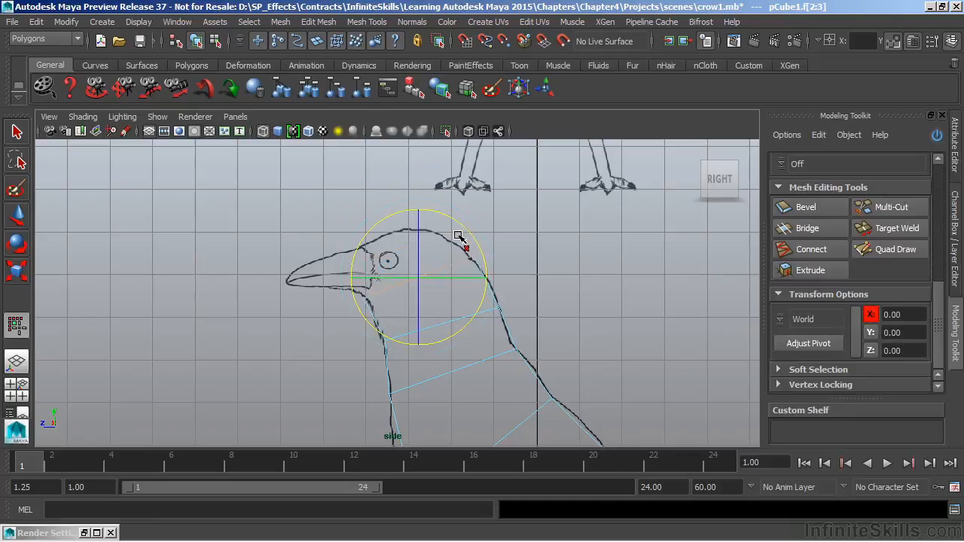
key("r")
left_click_drag(419, 276, 417, 279)
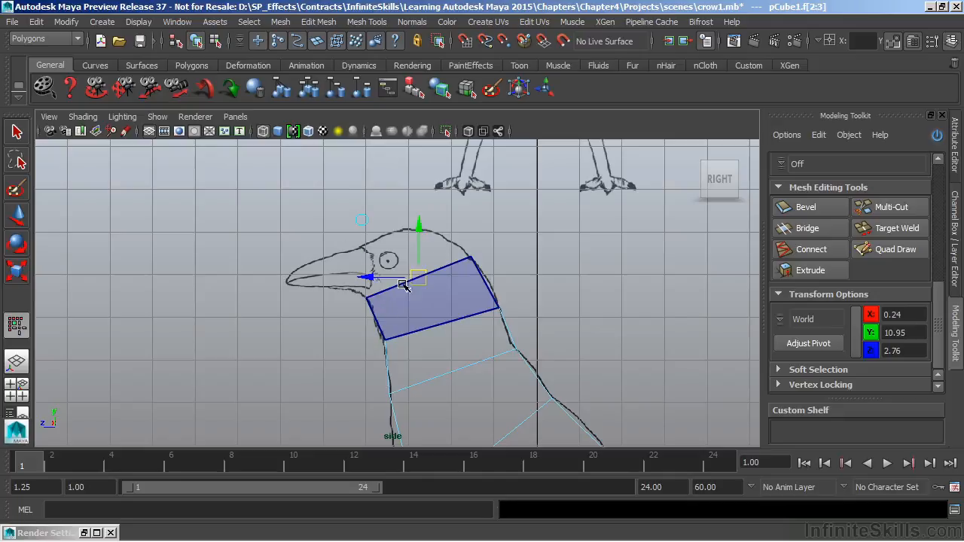
Extrude the end faces into the head with a Local Z of 1.96 and fit them to the crown outline above the eye.
left_click(821, 272)
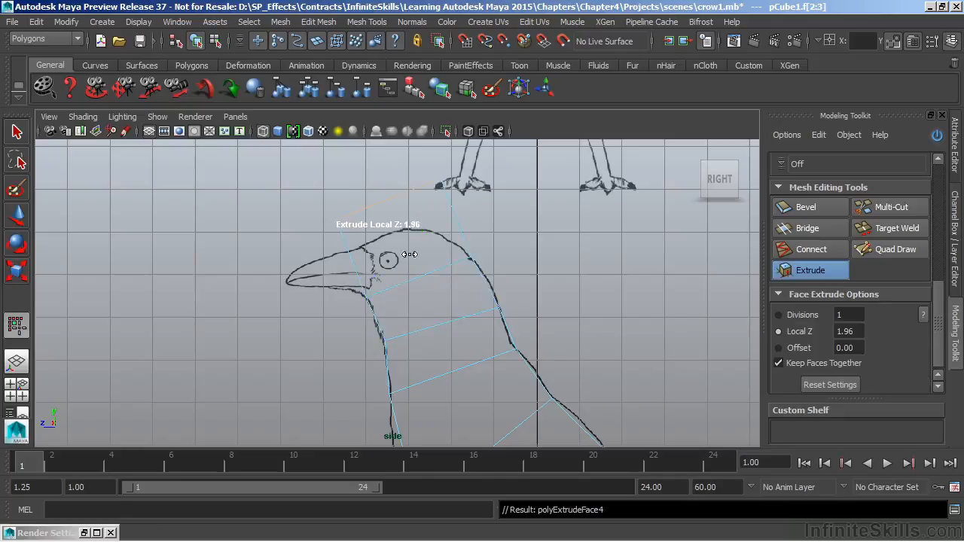
key("w")
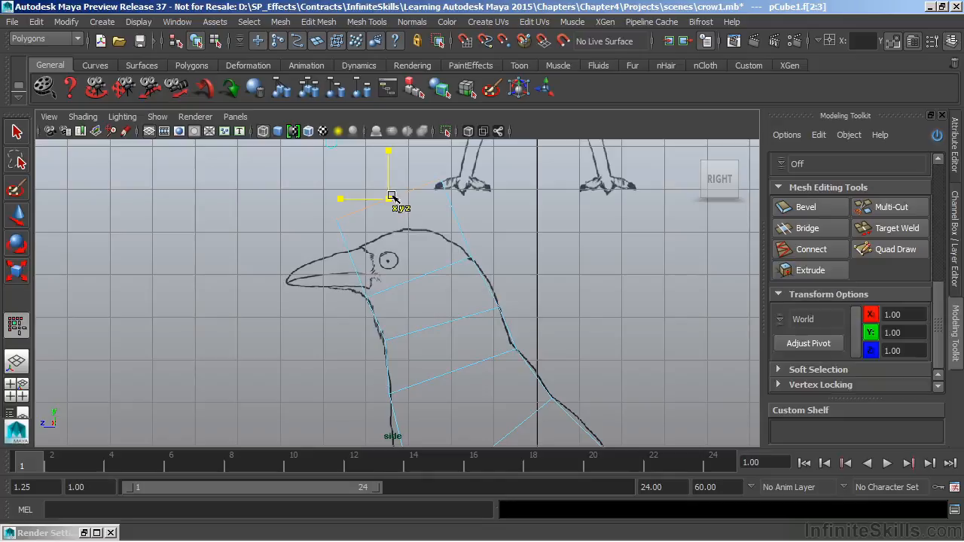
left_click_drag(391, 198, 403, 231)
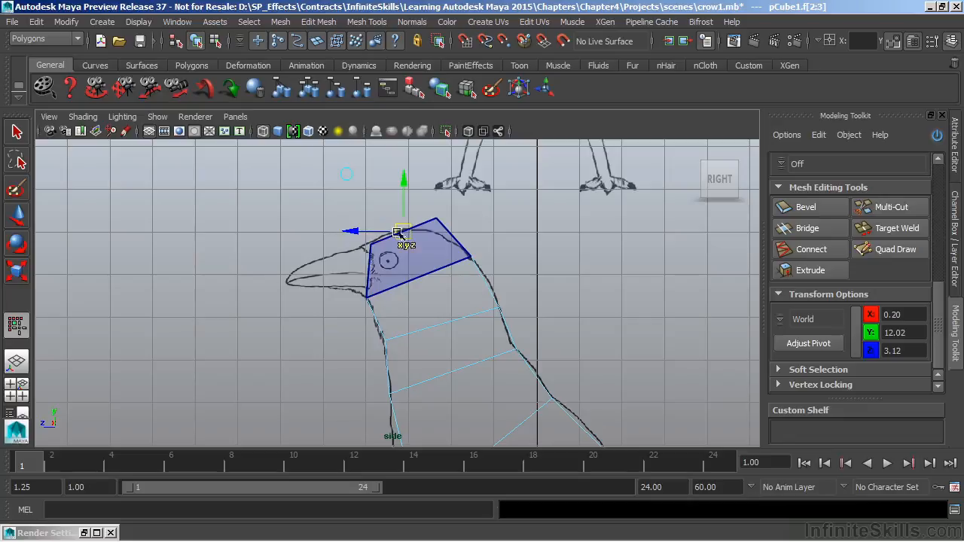
key("e")
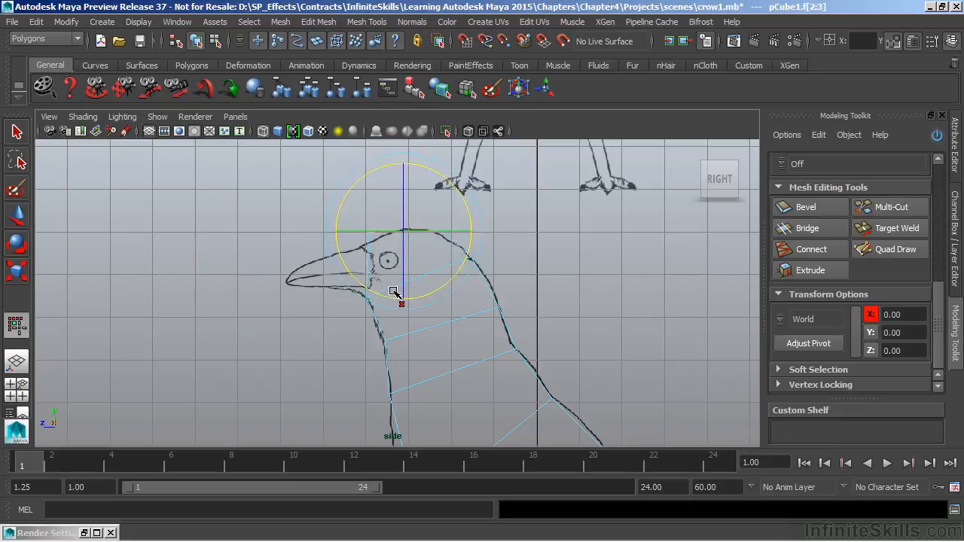
key("r")
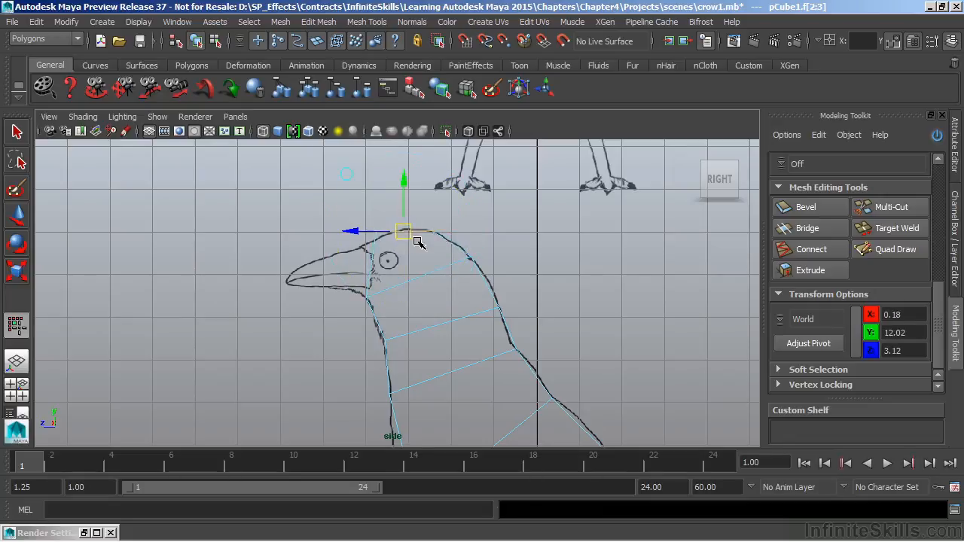
key("r")
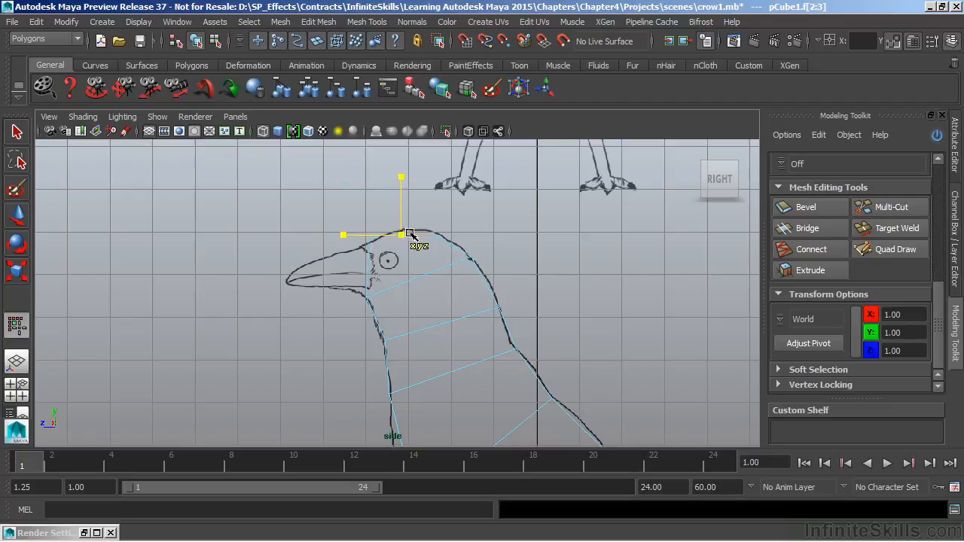
key("w")
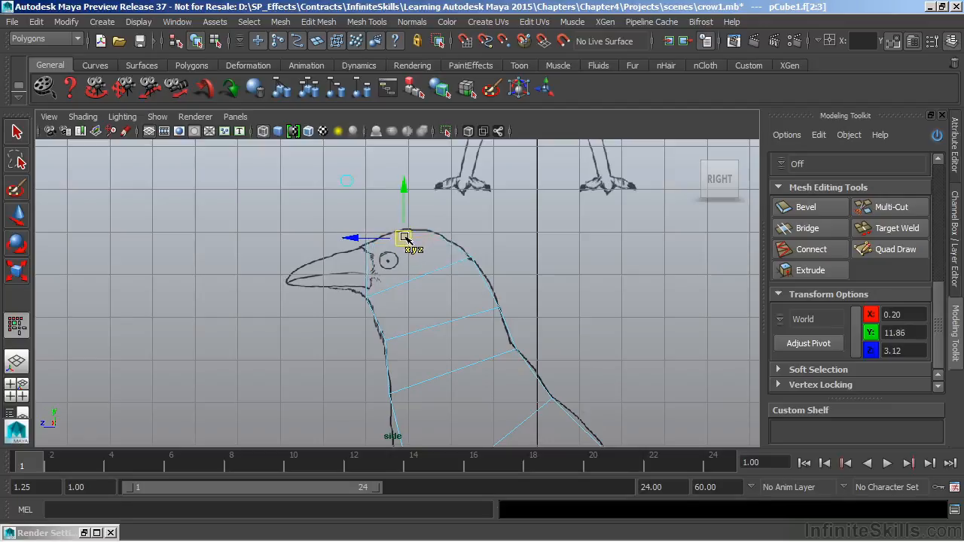
Extrude the front faces of the head into a beak, shrinking and moving the end to the beak's tip.
key("space")
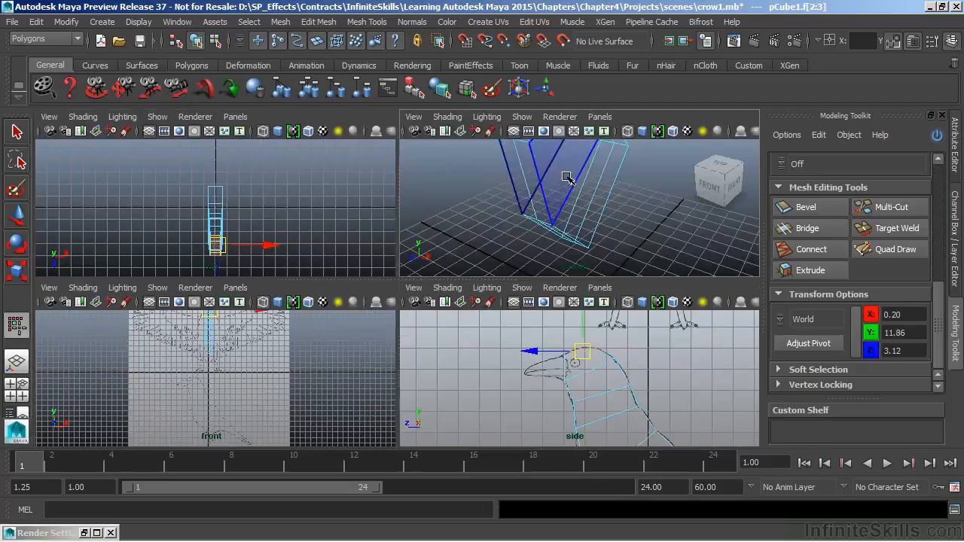
middle_click_drag(565, 188, 582, 207, "alt")
left_click(538, 232)
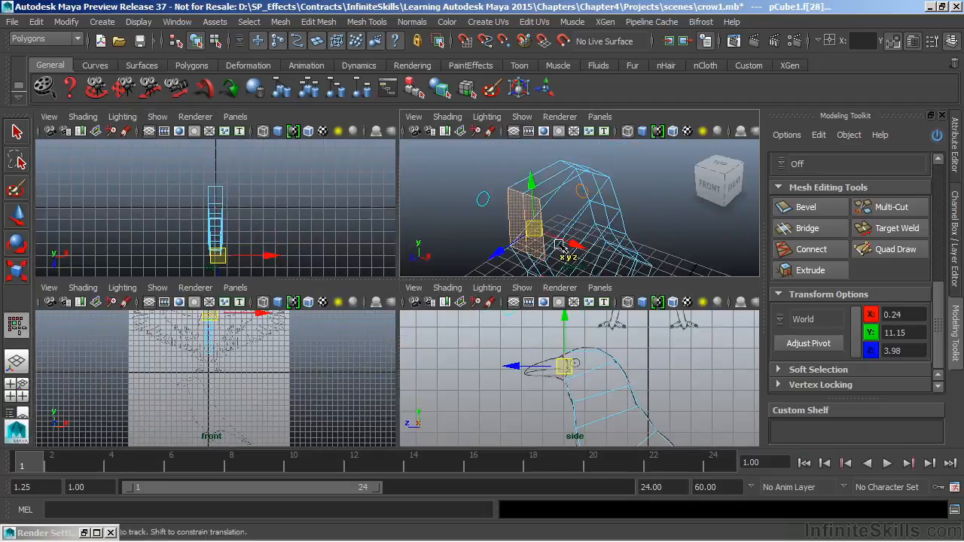
key("space")
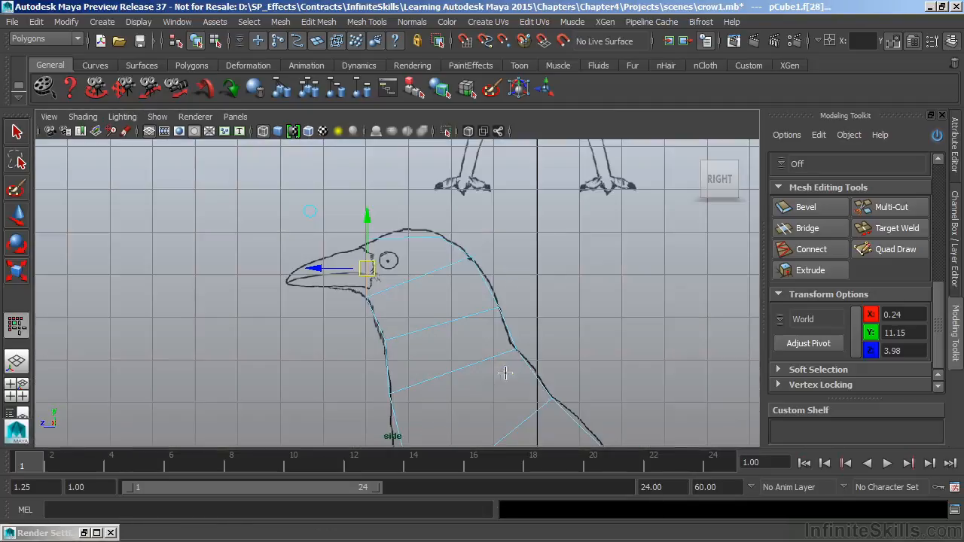
left_click(823, 272)
left_click_drag(259, 316, 338, 316)
key("r")
mouse_move(283, 266)
left_mouse_down()
mouse_move(260, 275)
mouse_move(289, 282)
left_mouse_up()
key("w")
Select the rear end faces of the body, extrude them 1.96 in Local Z and fit them to the rump outline behind the legs.
right_click_drag(548, 311, 429, 287, "alt")
middle_click_drag(428, 287, 450, 287, "alt")
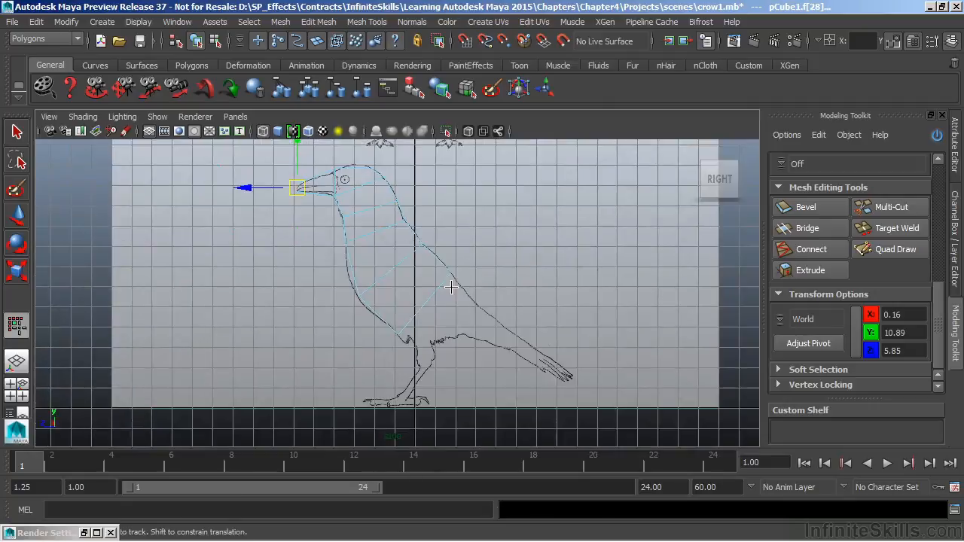
key("space")
key("space")
left_click_drag(580, 238, 419, 288, "alt")
left_click(419, 288)
key("space")
key("space")
middle_click_drag(482, 356, 412, 303, "alt")
left_click(811, 270)
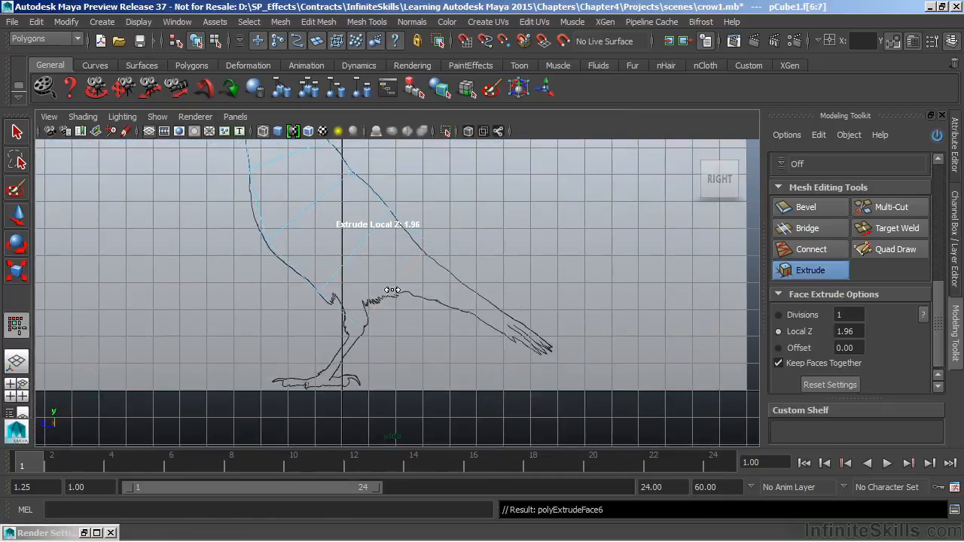
key("w")
left_click_drag(398, 299, 407, 281)
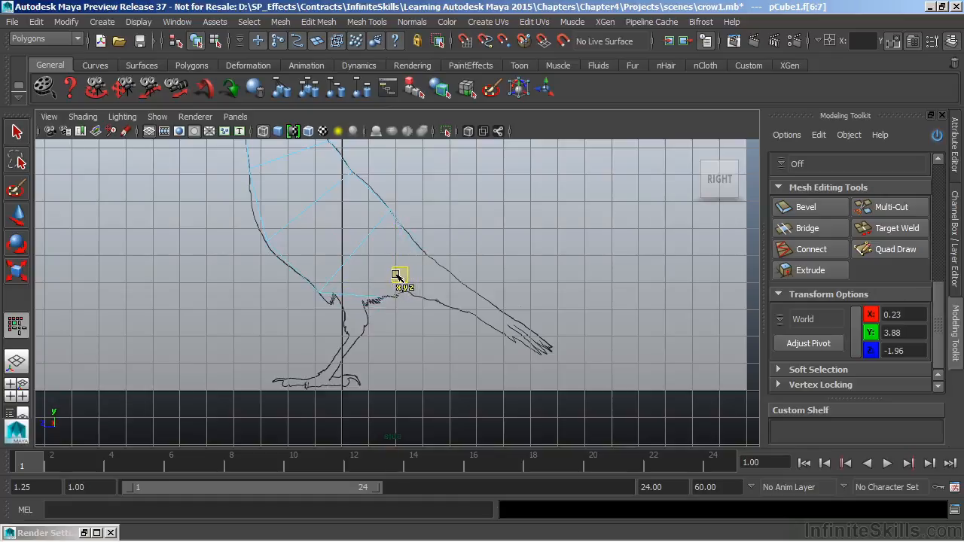
left_click_drag(402, 277, 402, 278)
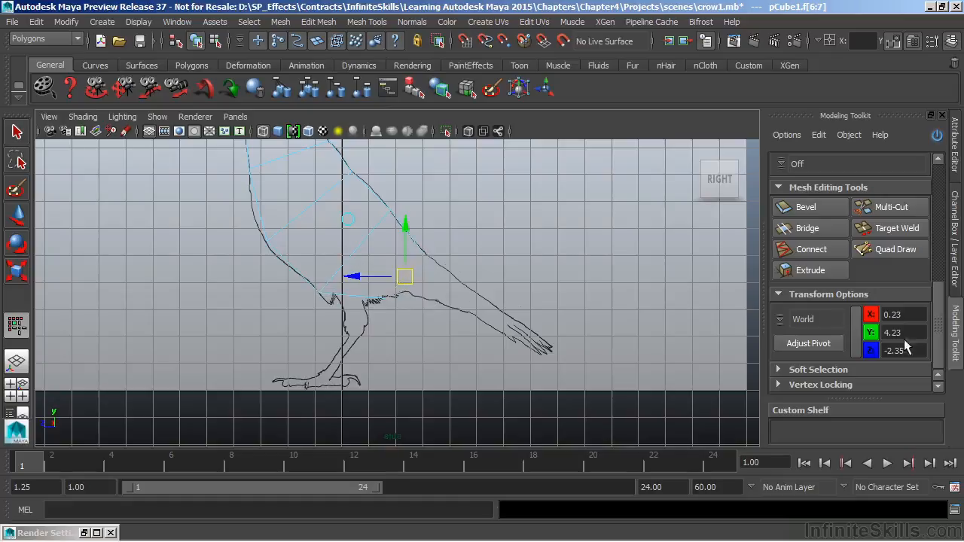
Extrude the rump's end faces 1.96 in Local Z into a tail, moving and shrinking the end to fit the tail tip.
left_click(817, 272)
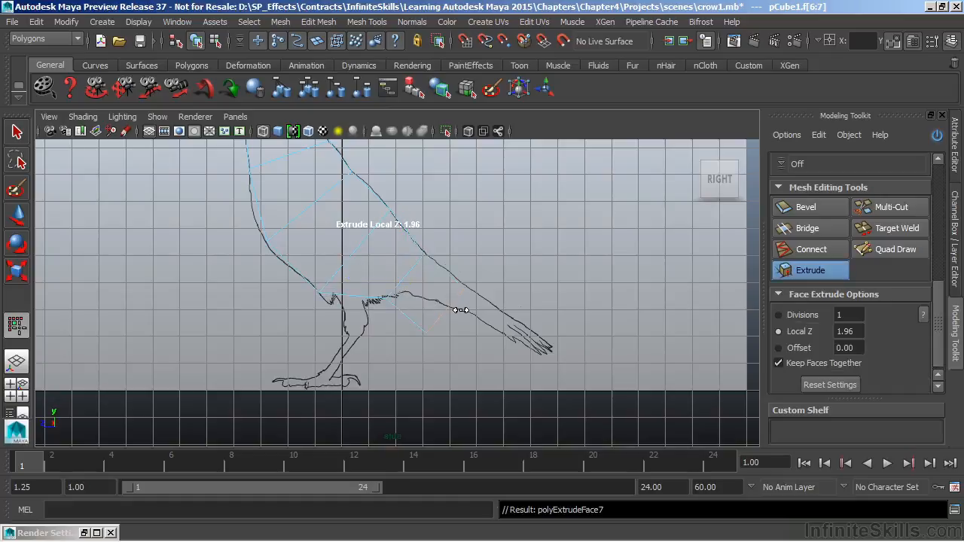
key("w")
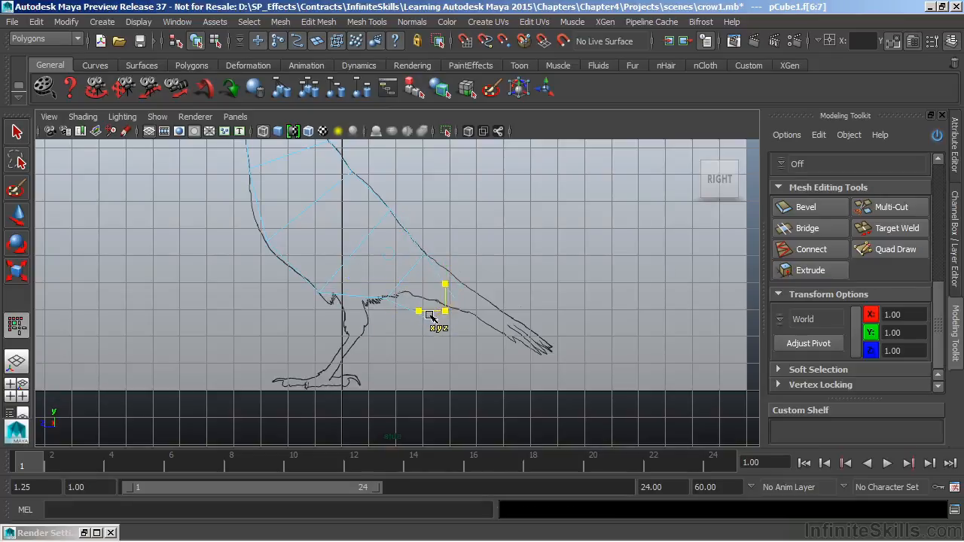
left_click_drag(446, 312, 543, 355)
key("r")
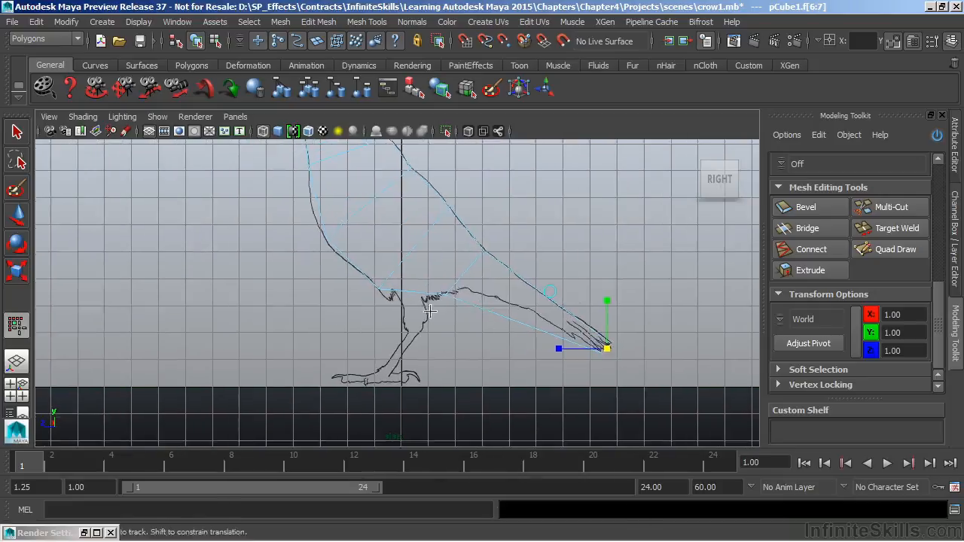
Select the side vertices of the whole mesh in the front view and move them outward in X to widen the body symmetrically.
key("space")
key("space")
left_click_drag(434, 297, 552, 269, "alt")
middle_click_drag(445, 351, 447, 339, "alt")
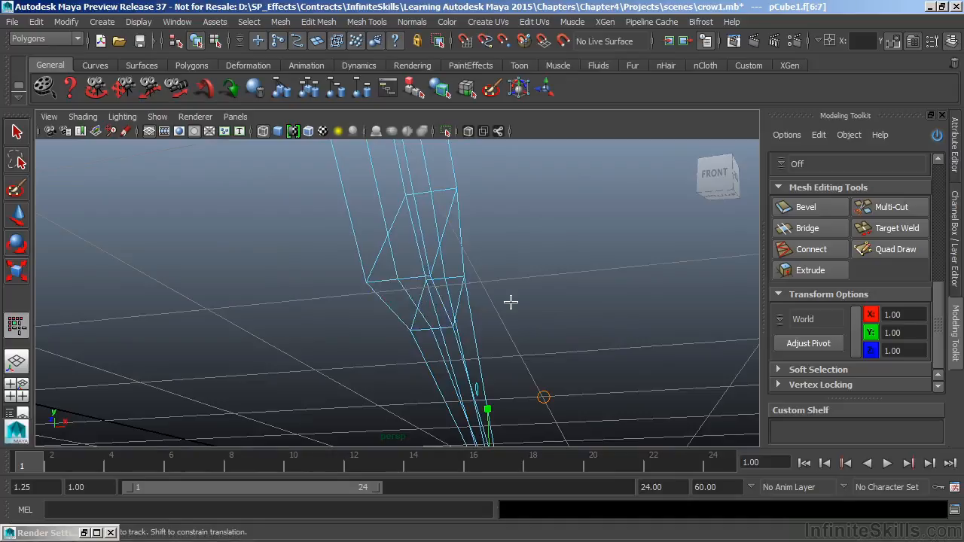
key("space")
key("space")
middle_click_drag(390, 198, 410, 297, "alt")
right_click_drag(263, 355, 527, 336, "alt")
middle_click_drag(528, 336, 522, 316, "alt")
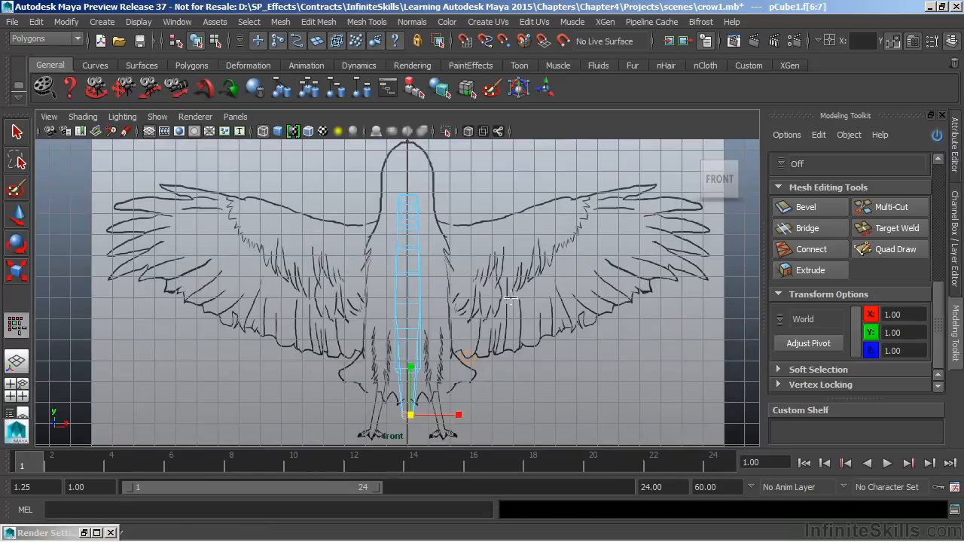
right_click_drag(509, 300, 501, 297, "alt")
key("w")
right_click_drag(416, 227, 361, 190)
left_click_drag(419, 365, 419, 366)
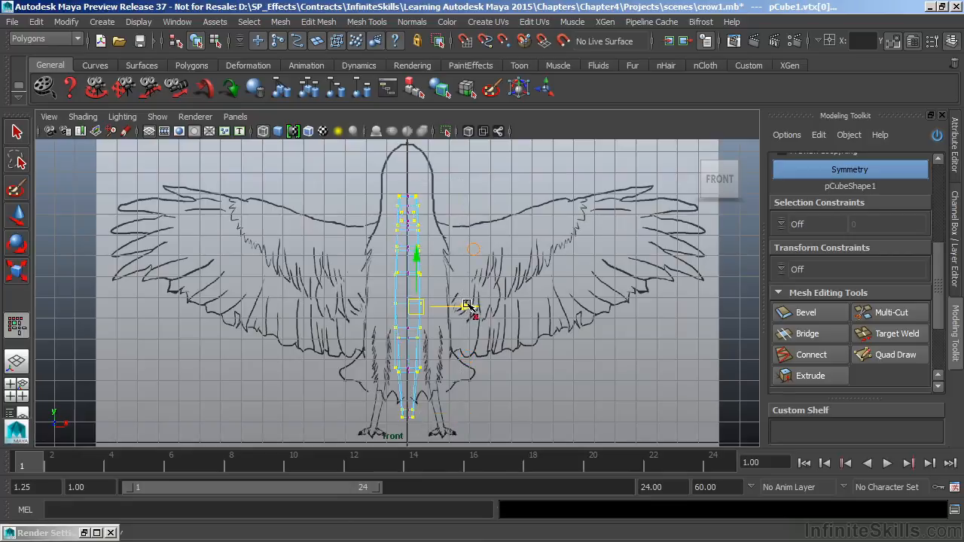
left_click_drag(465, 307, 494, 304)
Select the front view's image plane and compare its reference drawing with the one in the side view.
right_click_drag(475, 310, 113, 325, "alt")
left_click(18, 131)
right_click_drag(490, 290, 403, 287, "alt")
middle_click_drag(445, 399, 421, 248, "alt")
left_click_drag(498, 298, 565, 376)
middle_click_drag(563, 264, 519, 296, "alt")
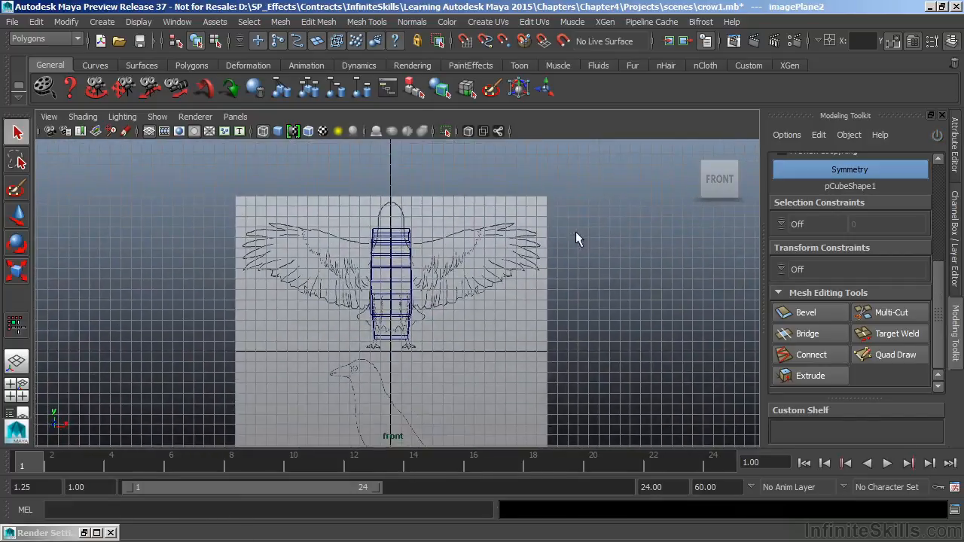
key("space")
key("f")
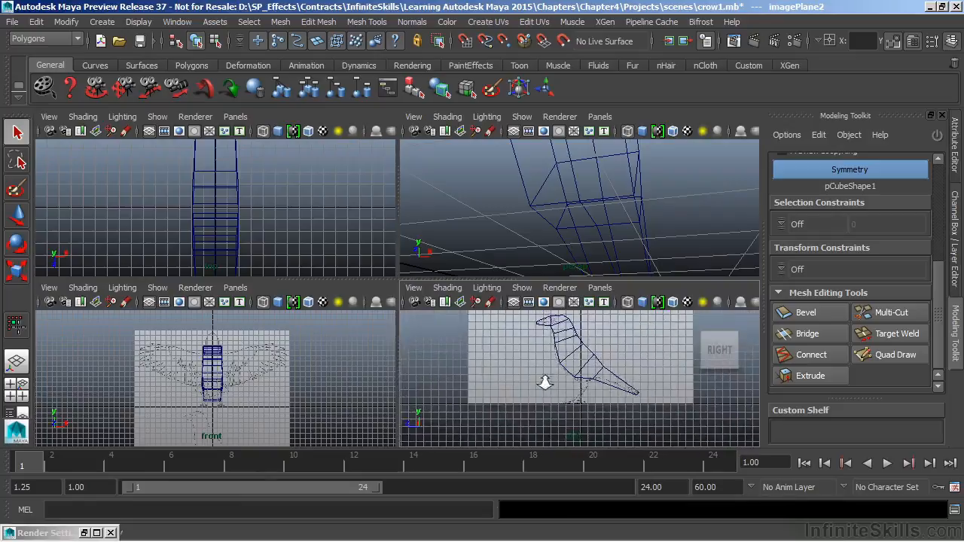
right_click_drag(580, 374, 518, 328, "alt")
middle_click_drag(518, 327, 504, 392, "alt")
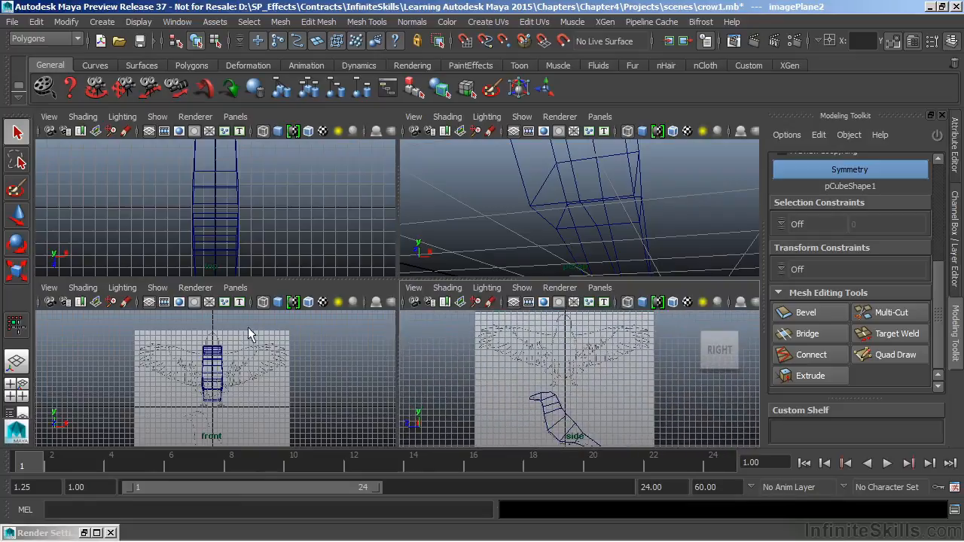
Open the Outliner with all scene objects listed and check imagePlane2's width and height among its channels.
left_click(177, 22)
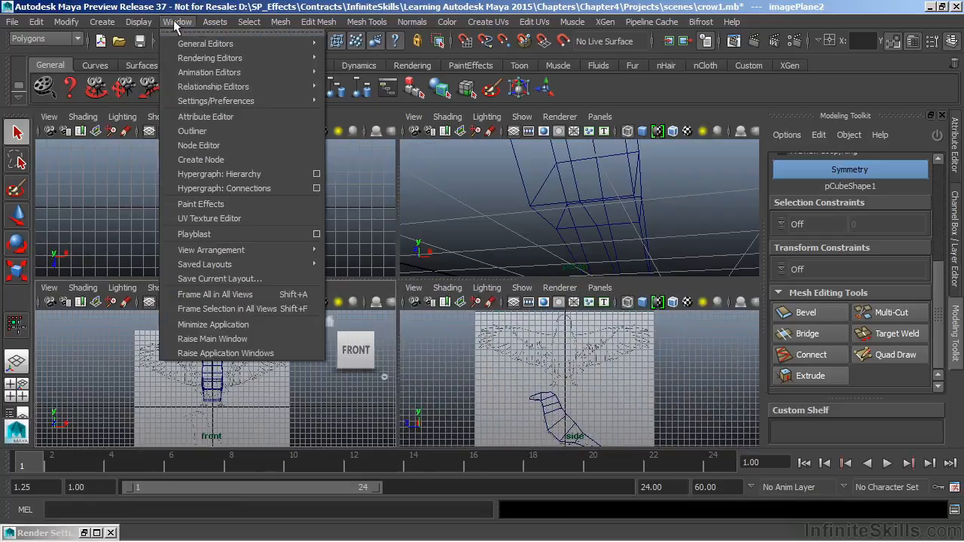
left_click(191, 131)
left_click_drag(146, 461, 222, 50)
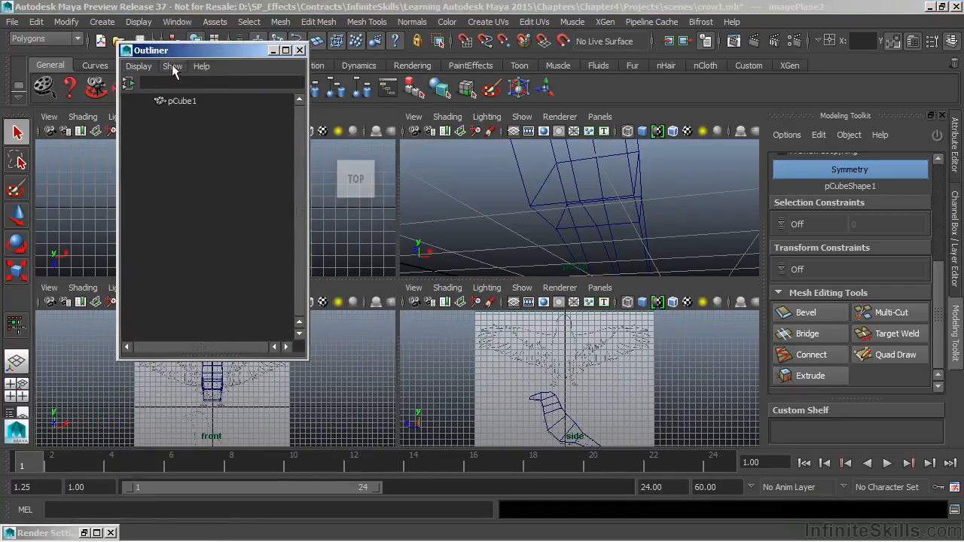
left_click(128, 84)
left_click(956, 162)
left_click(955, 234)
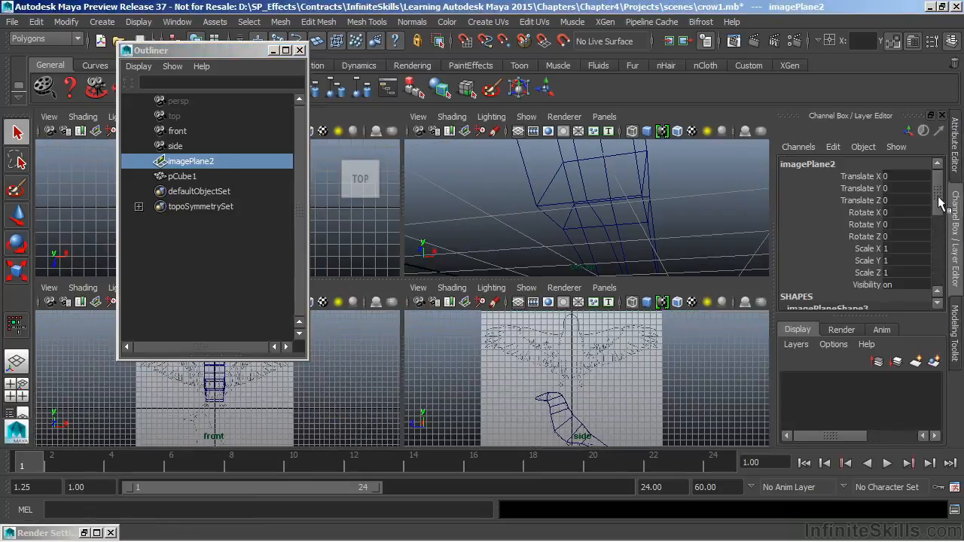
scroll(940, 277, "down", 5)
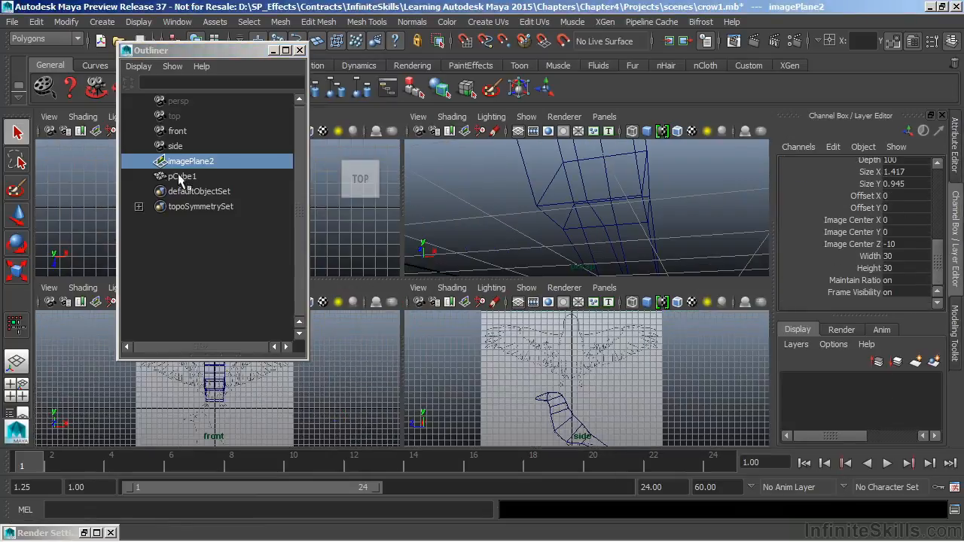
Open the side camera's imagePlaneShape2 attributes in a separate window and check its Placement Extras width and height.
left_click(175, 147)
key("ctrl+a")
left_click(953, 238)
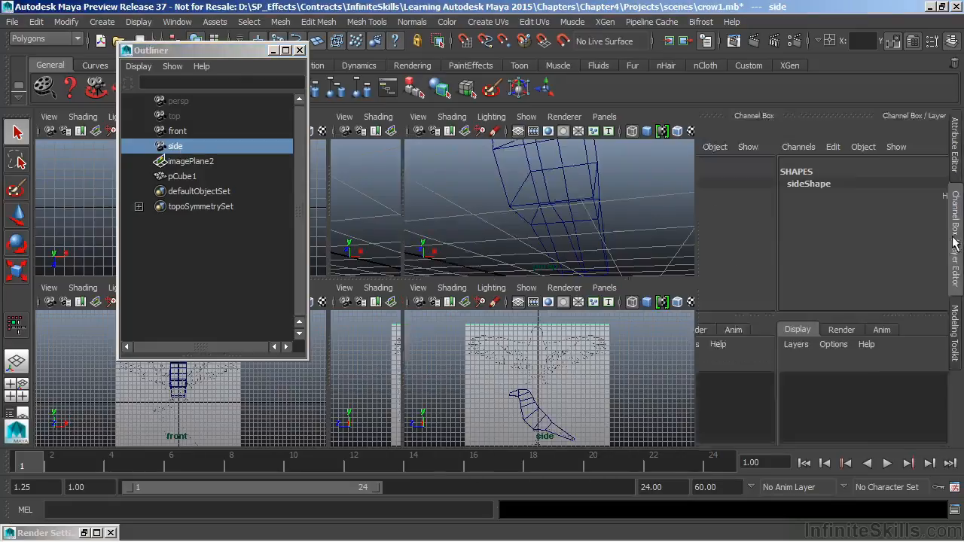
left_click(952, 168)
left_click_drag(933, 305, 935, 314)
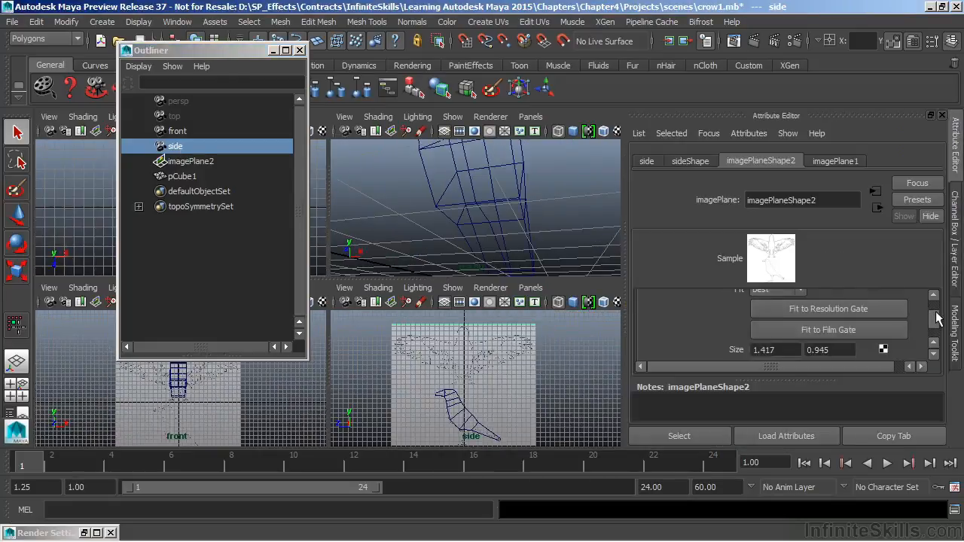
left_click(874, 436)
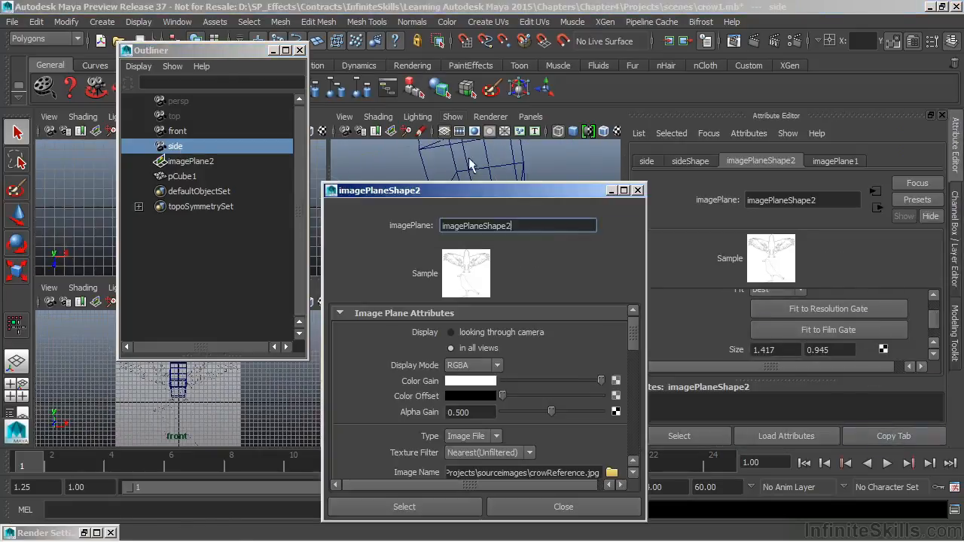
left_click_drag(517, 190, 779, 33)
left_click_drag(899, 174, 908, 258)
double_click(723, 276)
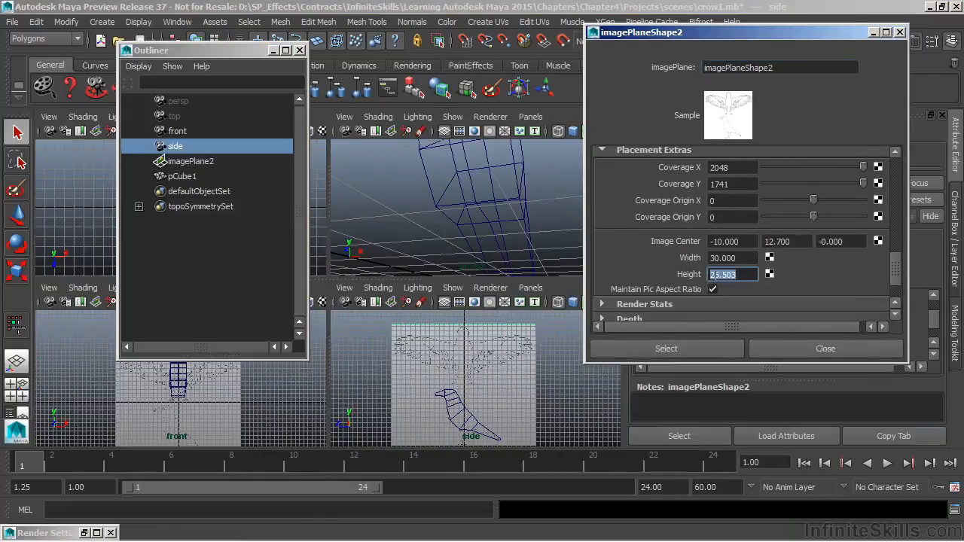
Set imagePlaneShape3's height to 25.503 to match the side image plane, and close the attribute windows and the Outliner.
left_click(198, 163)
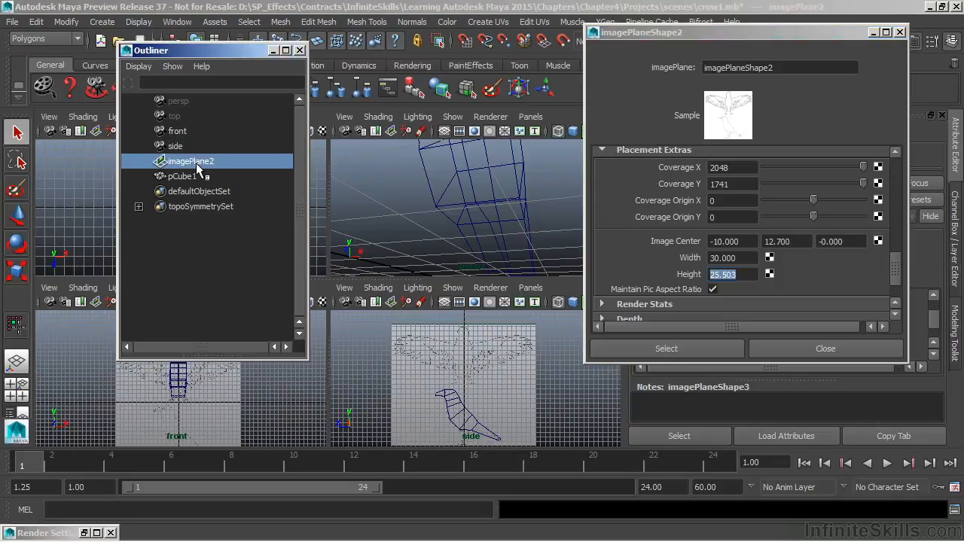
left_click_drag(790, 33, 483, 27)
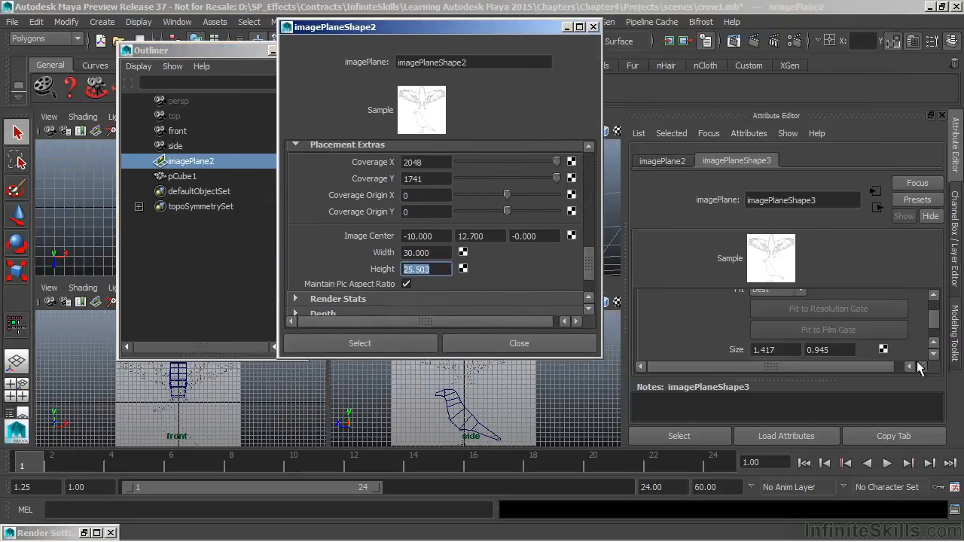
left_click(909, 439)
left_click_drag(561, 191, 784, 36)
left_click_drag(859, 176, 879, 280)
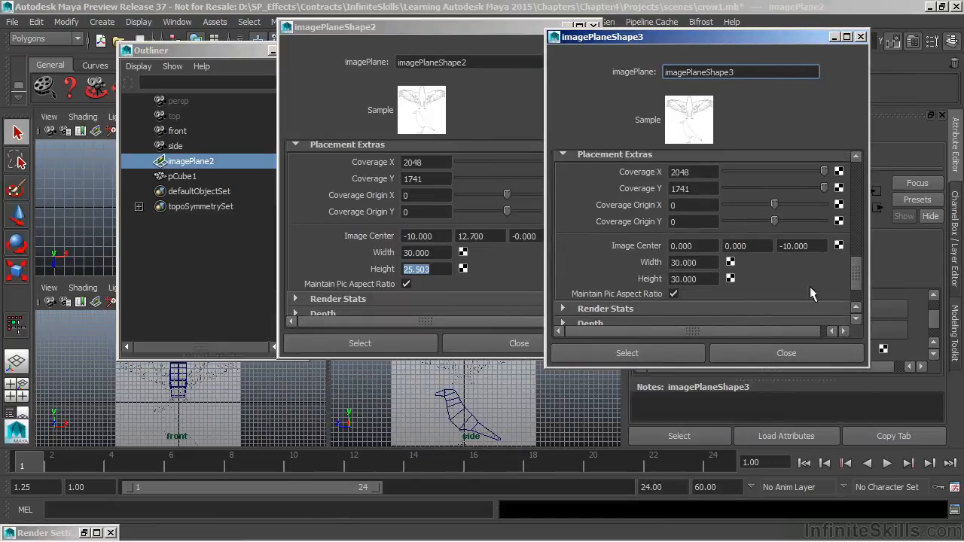
double_click(709, 280)
type("25")
key("Return")
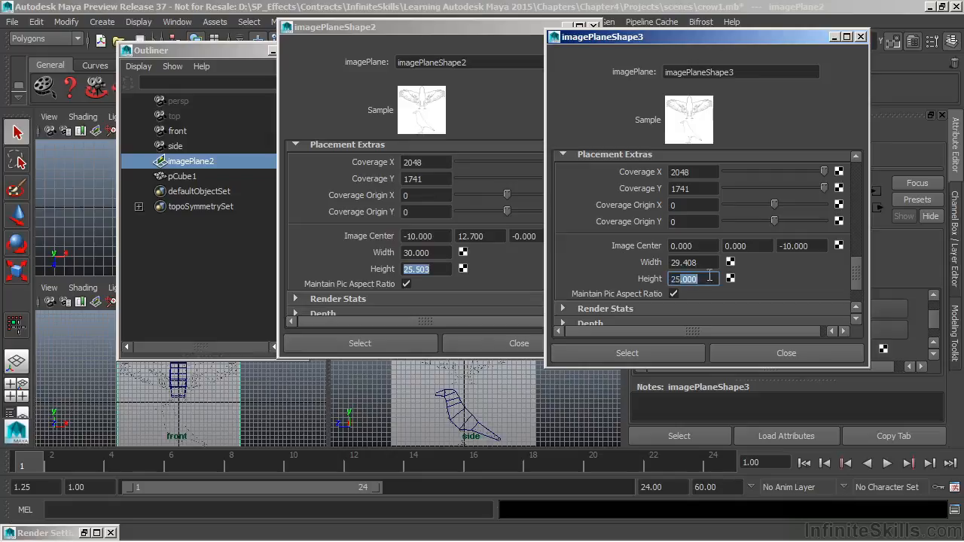
key("Return")
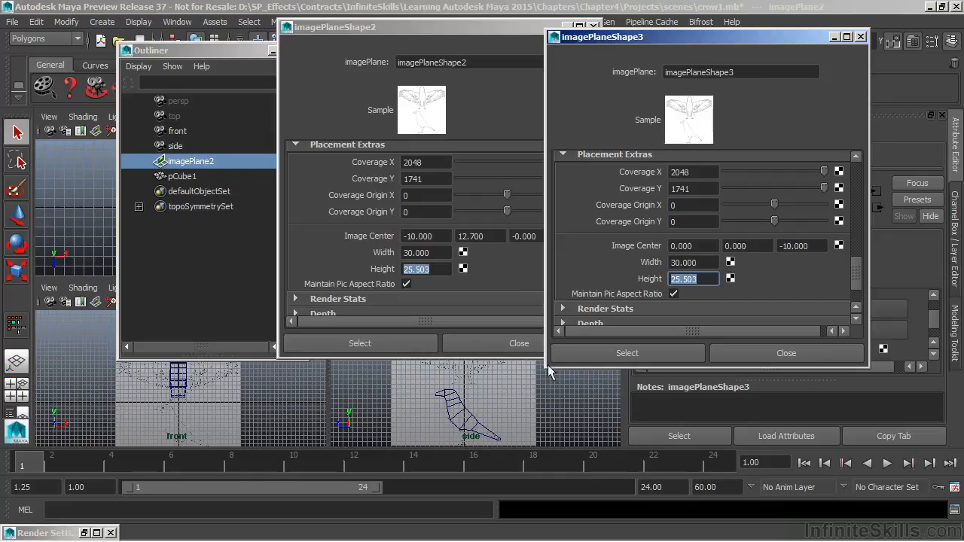
left_click(518, 344)
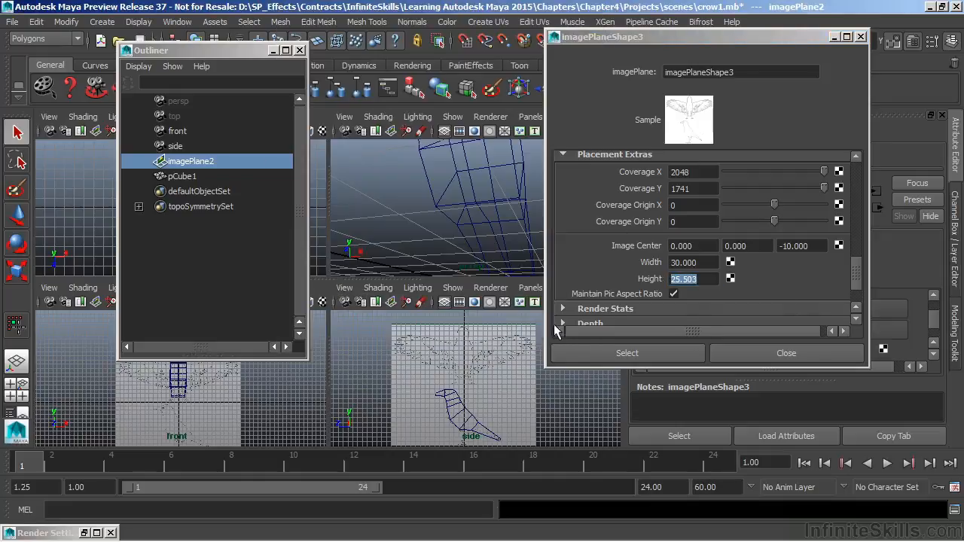
left_click(797, 351)
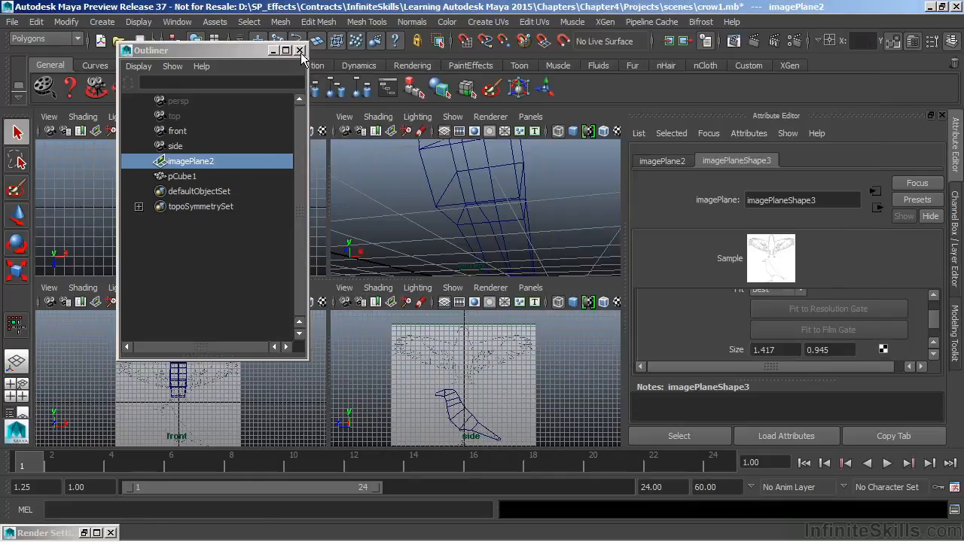
left_click(300, 50)
Inspect the crow mesh against the resized reference in the front view and switch the mesh to vertex editing.
left_click(253, 345)
key("space")
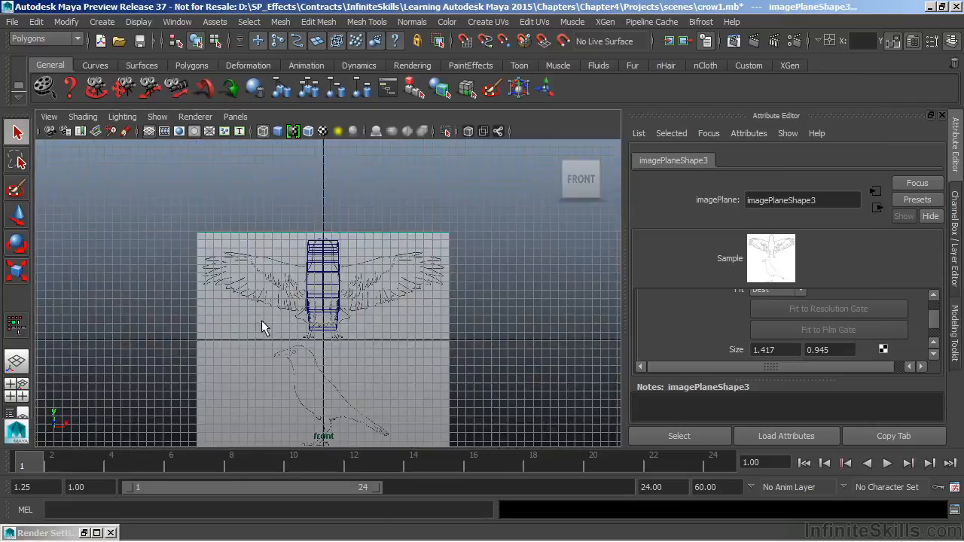
right_click_drag(183, 312, 494, 326, "alt")
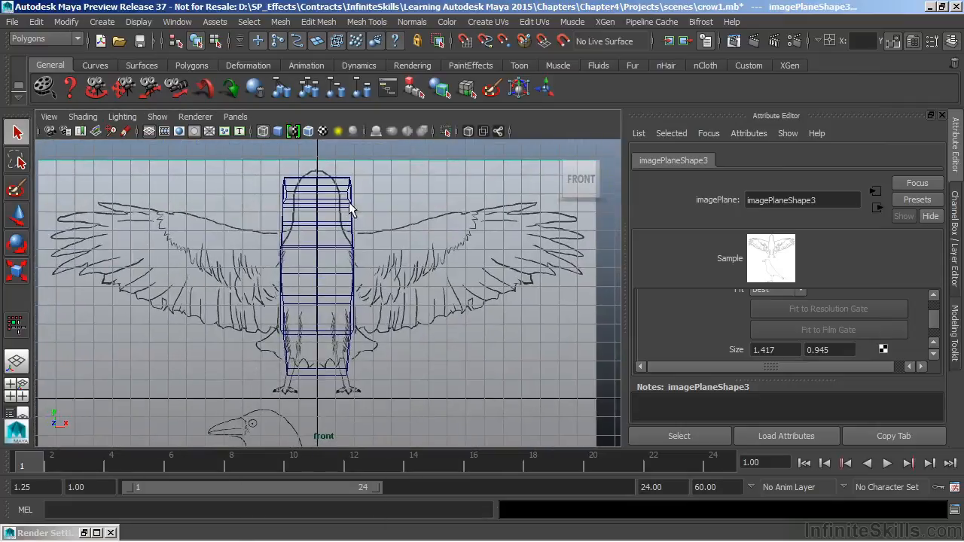
middle_click_drag(436, 306, 472, 268, "alt")
right_click_drag(385, 321, 445, 316, "alt")
middle_click_drag(390, 250, 382, 308, "alt")
right_click_drag(484, 278, 449, 282, "alt")
middle_click_drag(417, 270, 363, 245, "alt")
right_click_drag(491, 320, 425, 309, "alt")
middle_click_drag(393, 253, 456, 284, "alt")
left_click(388, 259)
right_click(389, 259)
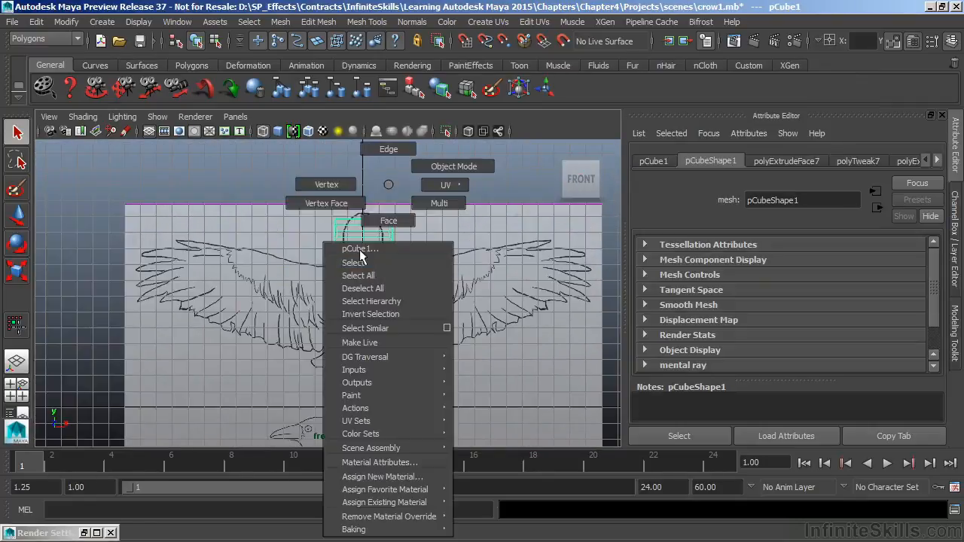
left_click(336, 190)
Move the head's side vertices inward to the front outline, and bring the topmost pair in further to follow the rounded crown.
right_click_drag(375, 310, 572, 325, "alt")
middle_click_drag(408, 333, 385, 288, "alt")
middle_click_drag(452, 207, 467, 313, "alt")
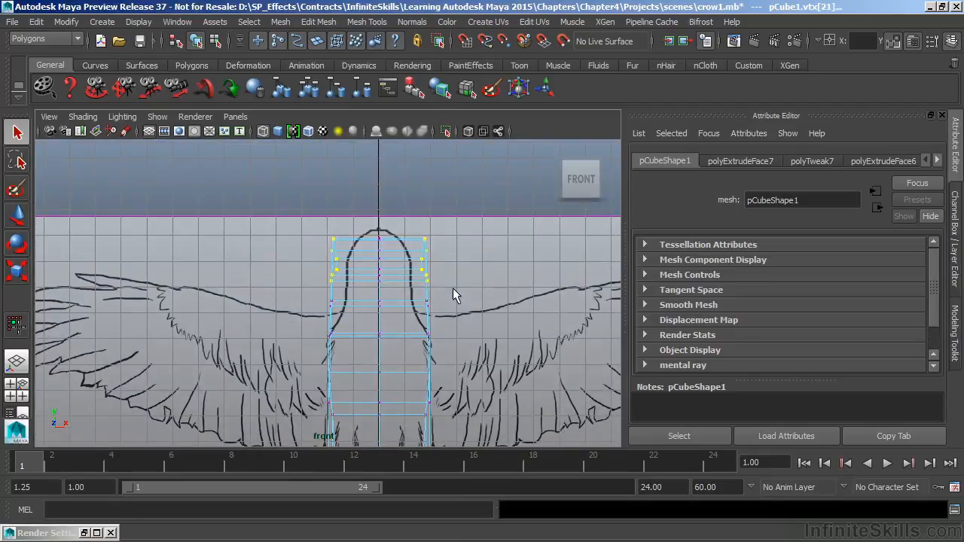
key("r")
left_click_drag(499, 261, 483, 262)
left_click_drag(390, 227, 420, 246)
left_click_drag(483, 240, 473, 240)
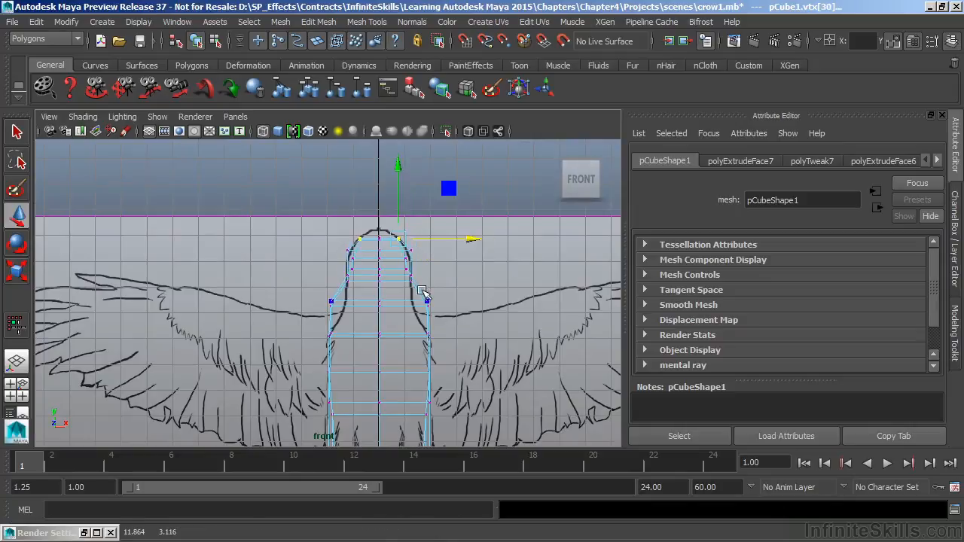
Move the lower neck vertices inward to the front outline and adjust the shoulder vertices below them to fit it.
left_click(423, 294)
left_click_drag(502, 304, 485, 308)
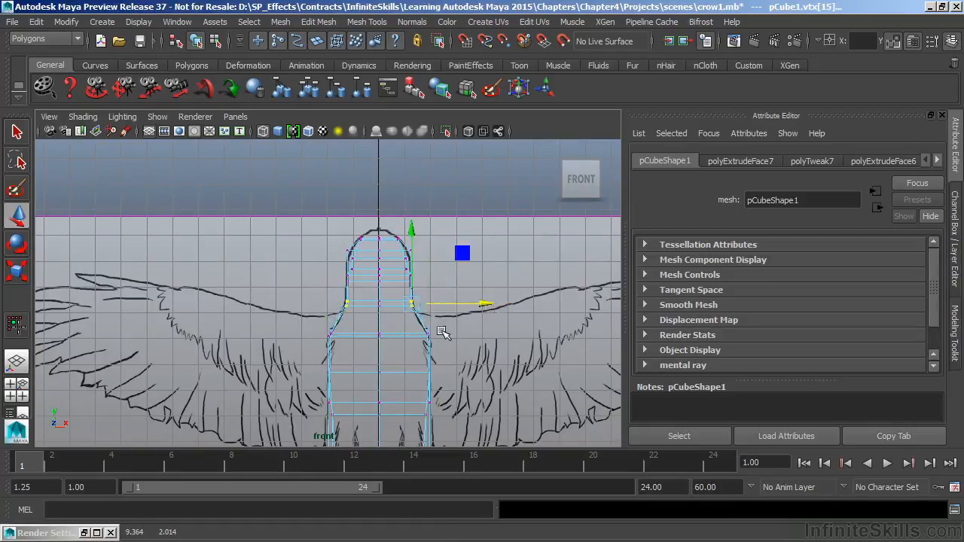
middle_click_drag(486, 308, 482, 207, "alt")
left_click_drag(410, 223, 440, 242)
left_click_drag(499, 235, 496, 236)
middle_click_drag(495, 236, 489, 185, "alt")
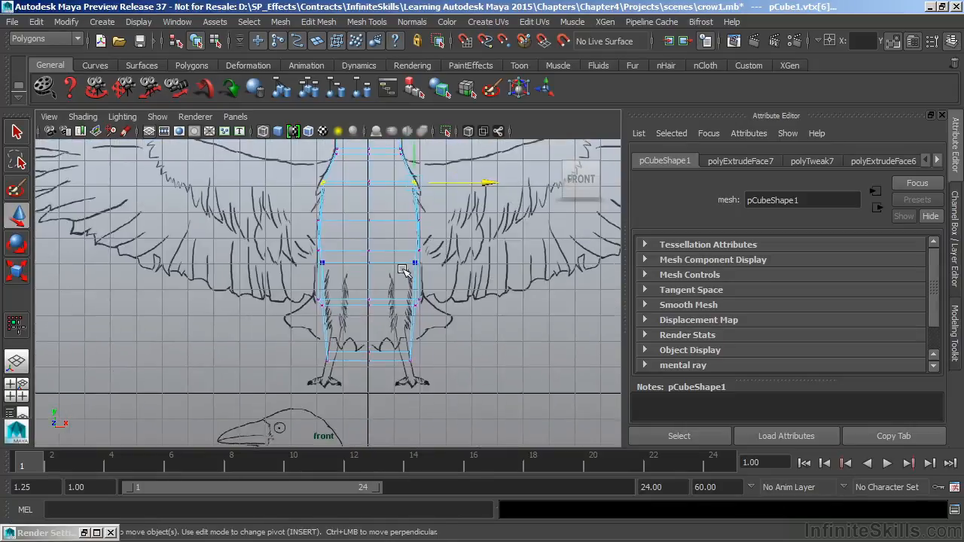
Spread the tail's end vertices outward in the front view and slightly widen the lower body vertices above them.
left_click_drag(400, 322, 431, 370)
left_click_drag(486, 356, 539, 348)
left_click_drag(407, 285, 440, 315)
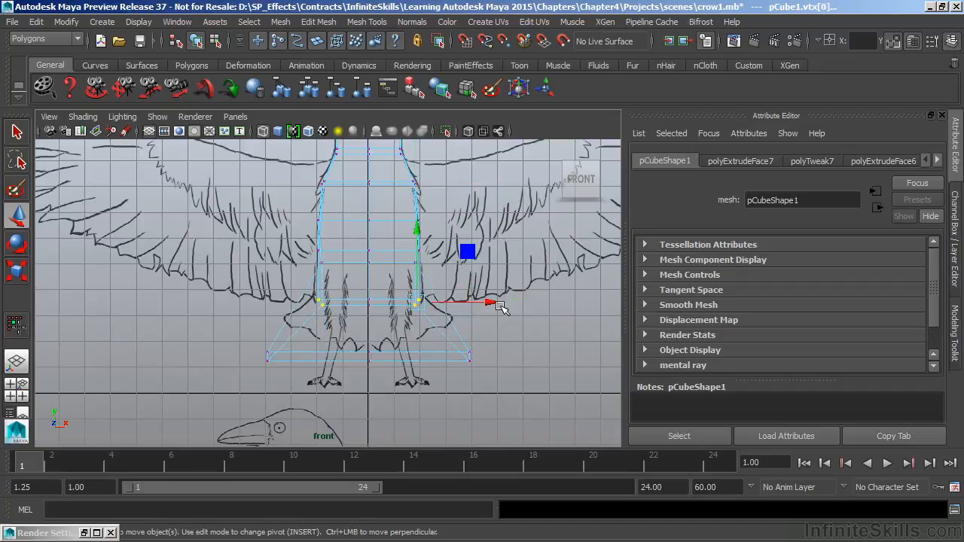
left_click(482, 253)
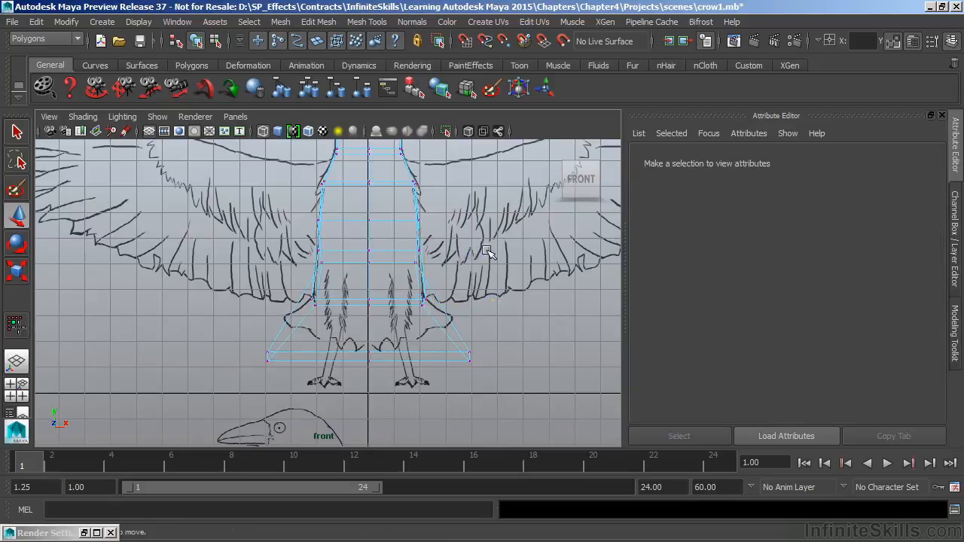
Try extruding the pair of underside faces between the belly and the tail with an offset of 0.6.
key("space")
key("space")
key("5")
mouse_move(549, 325)
left_mouse_down("alt")
mouse_move(287, 317)
mouse_move(343, 317)
mouse_move(410, 338)
mouse_move(349, 327)
mouse_move(422, 329)
mouse_move(390, 324)
mouse_move(403, 324)
left_mouse_up("alt")
right_click_drag(402, 323, 404, 220)
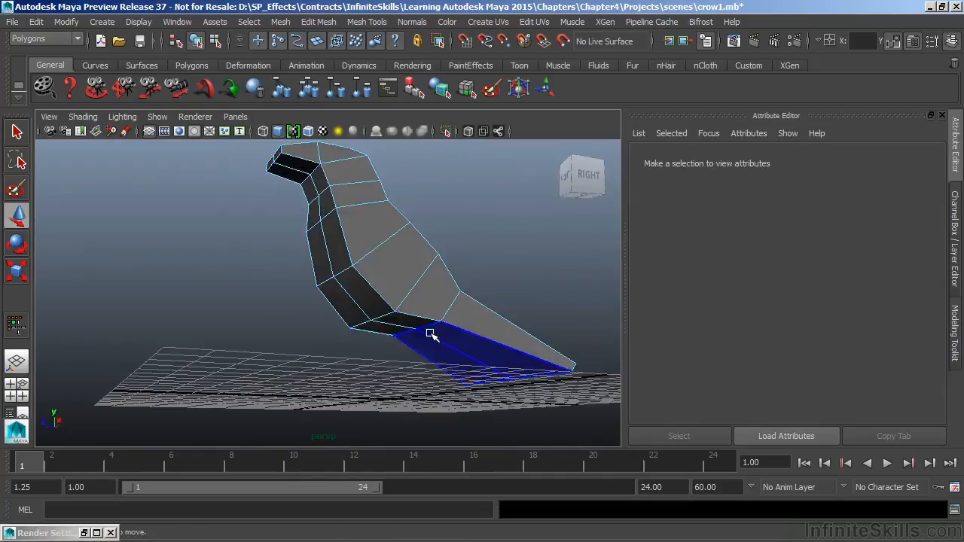
left_click(409, 326)
left_click_drag(437, 344, 452, 343, "alt")
right_click_drag(407, 379, 504, 368, "alt")
middle_click_drag(504, 369, 433, 315, "alt")
left_click_drag(433, 315, 428, 299, "alt")
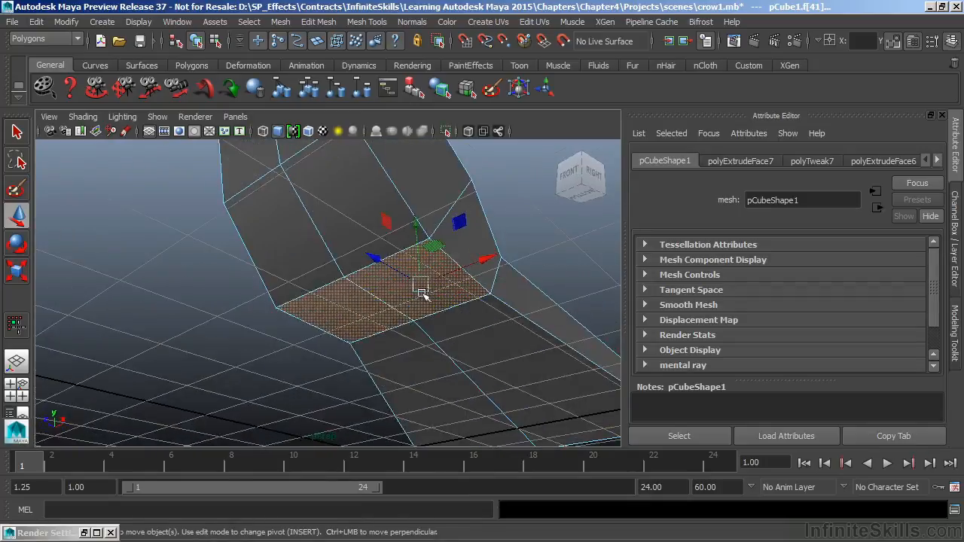
middle_click_drag(490, 357, 465, 345, "alt")
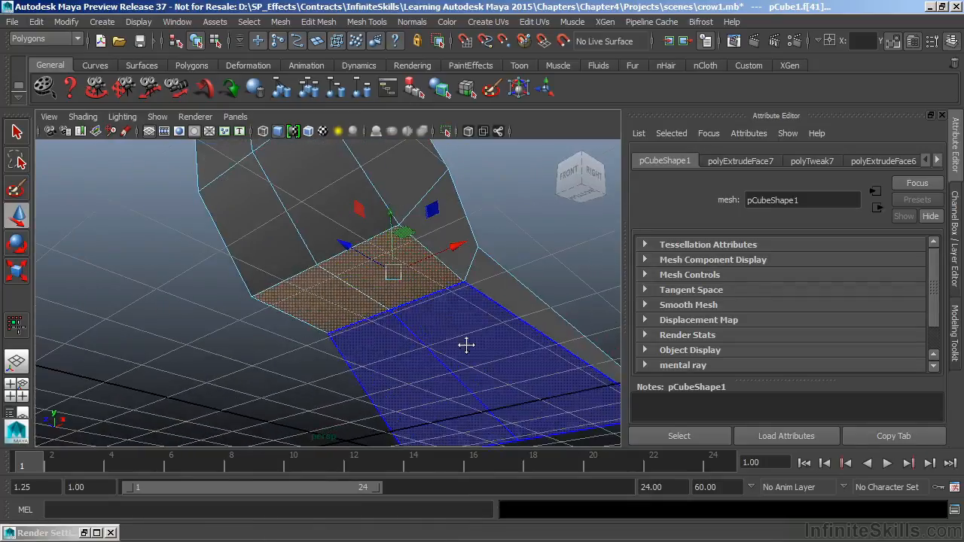
left_click(955, 315)
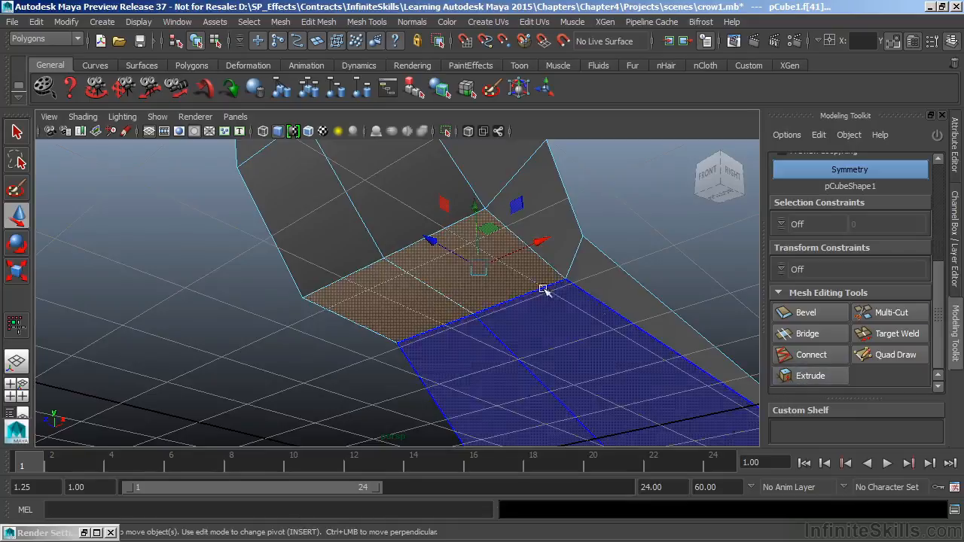
left_click(319, 22)
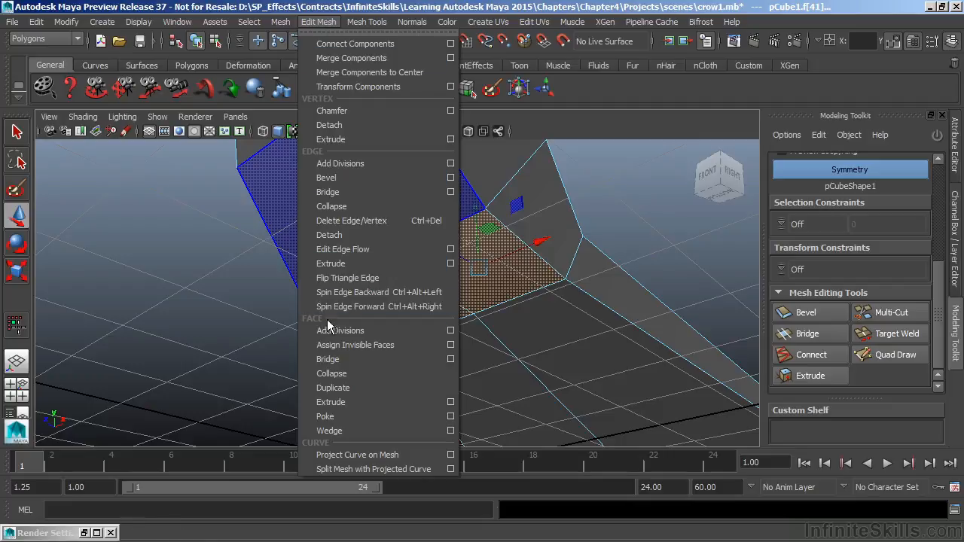
left_click(340, 403)
left_click_drag(338, 400, 525, 322, "alt")
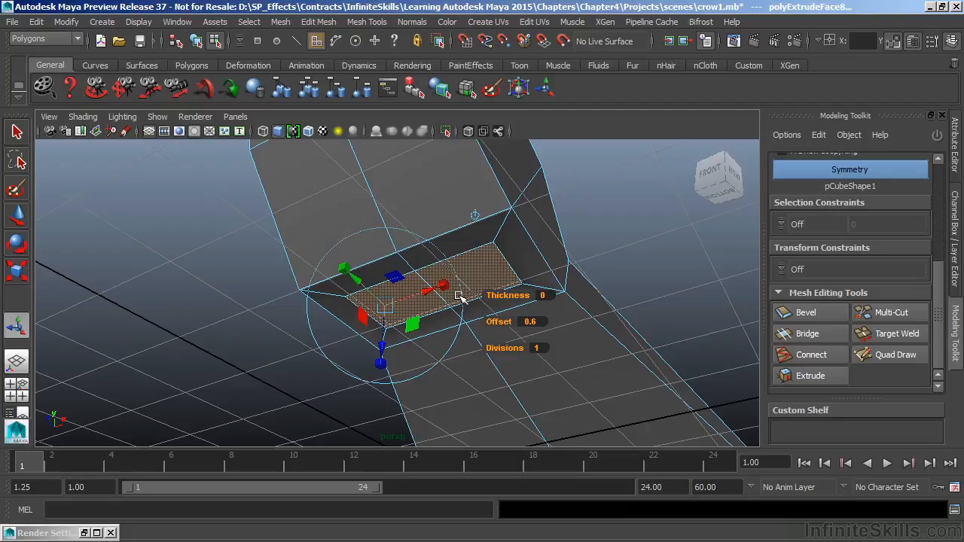
Undo the underside face extrusion and check the settings available in the Extrude Face options.
key("ctrl+z")
key("ctrl+z")
key("ctrl+z")
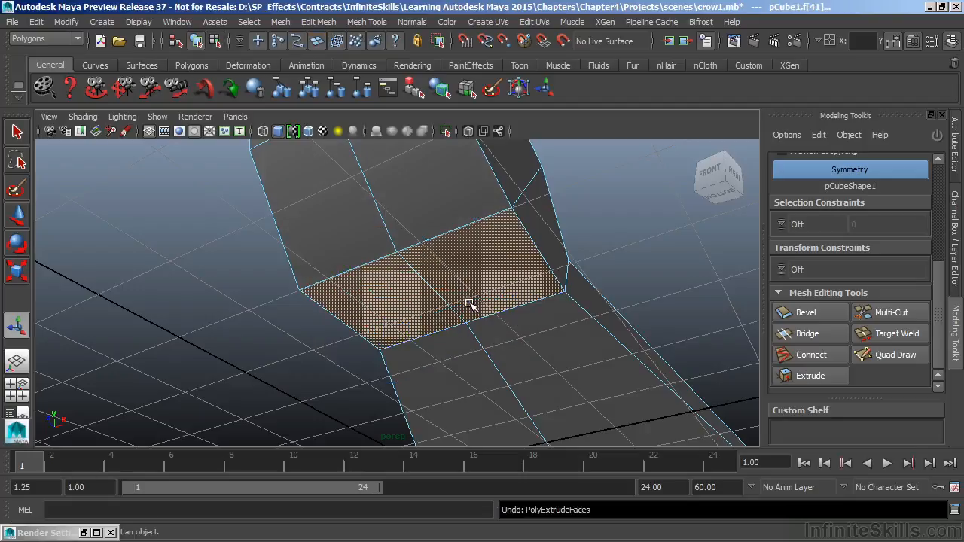
left_click(316, 22)
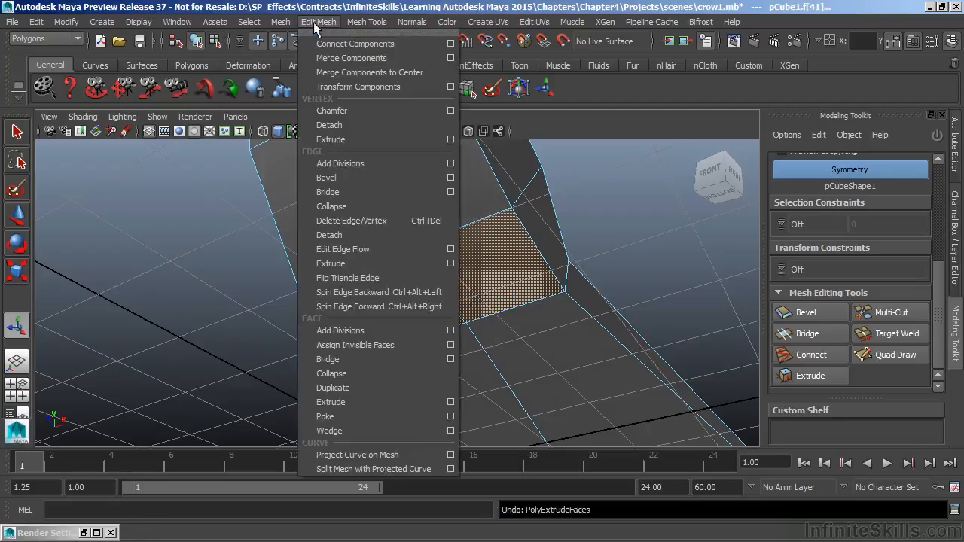
left_click(451, 402)
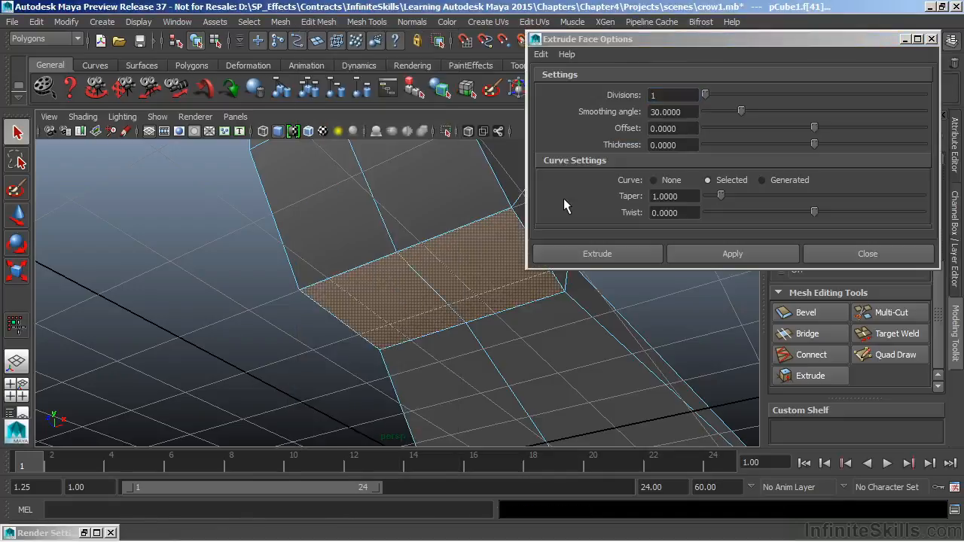
left_click(837, 253)
left_click(952, 170)
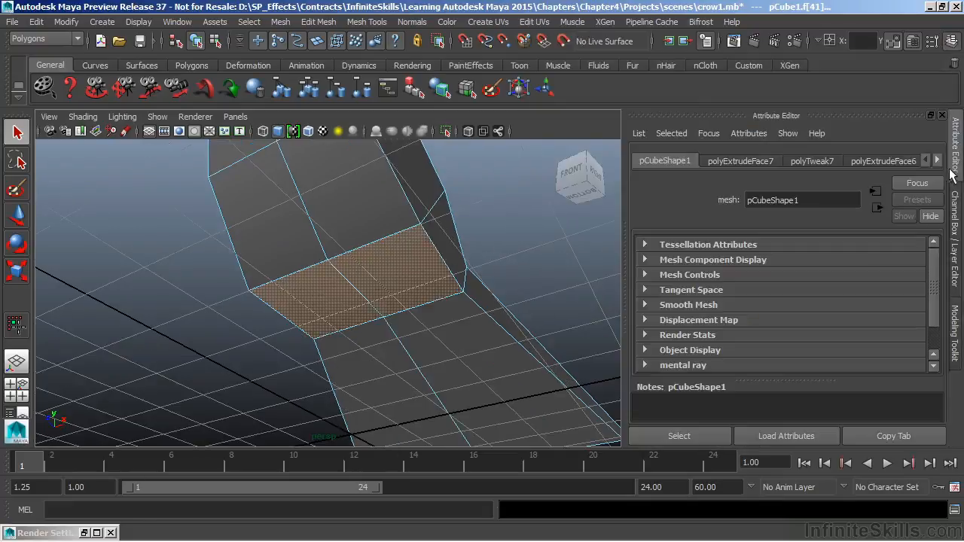
Select the whole crow mesh and look through the channels of its latest face extrusion for a keep-faces-together setting.
left_click(493, 232)
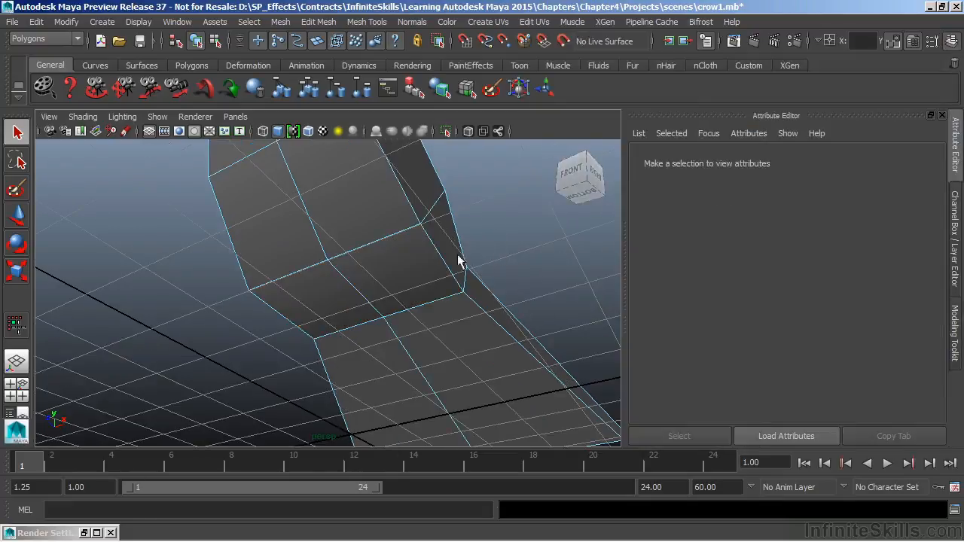
left_click(953, 225)
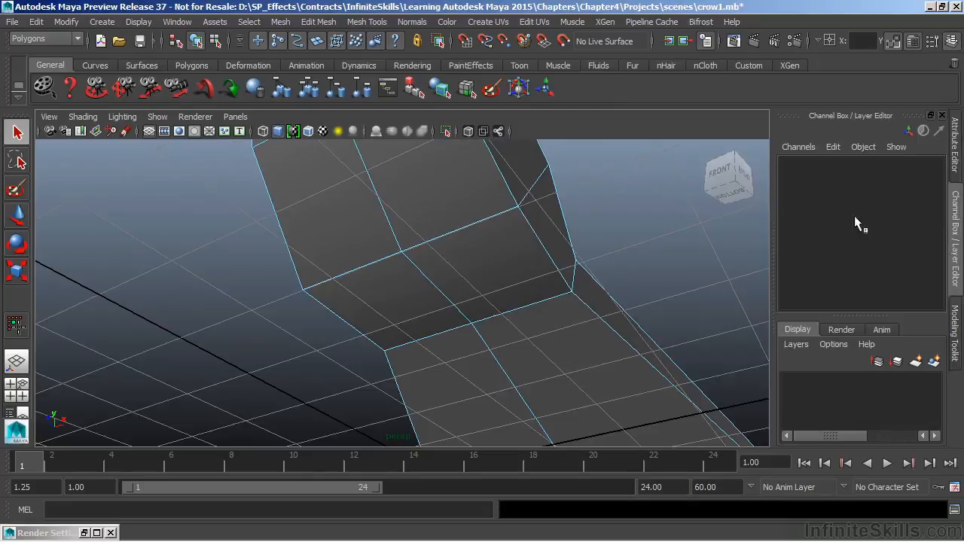
left_click(954, 167)
left_click(954, 215)
right_click_drag(559, 238, 620, 167)
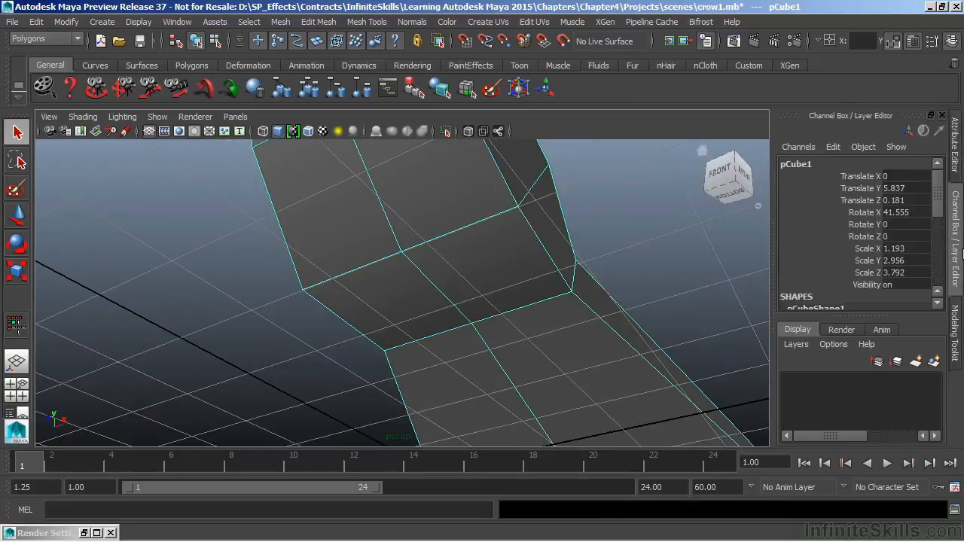
scroll(937, 195, "down", 3)
left_click(818, 256)
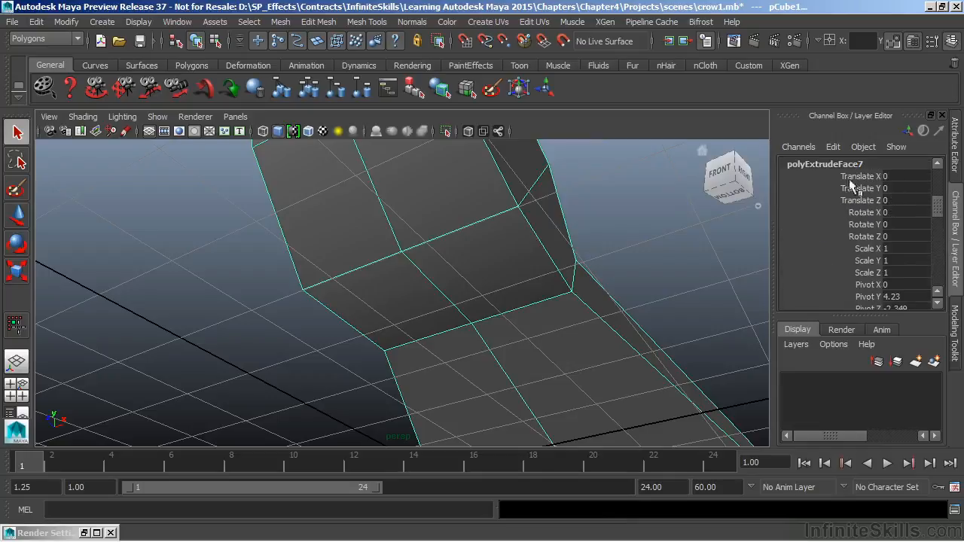
scroll(940, 217, "down", 5)
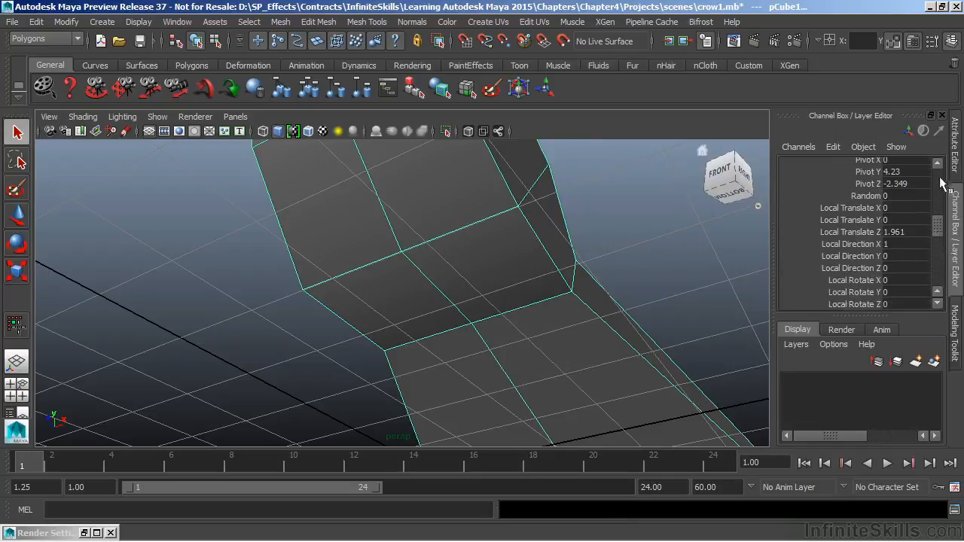
Try turning off Keep Faces Together on polyExtrudeFace7, and undo the change.
left_click(955, 172)
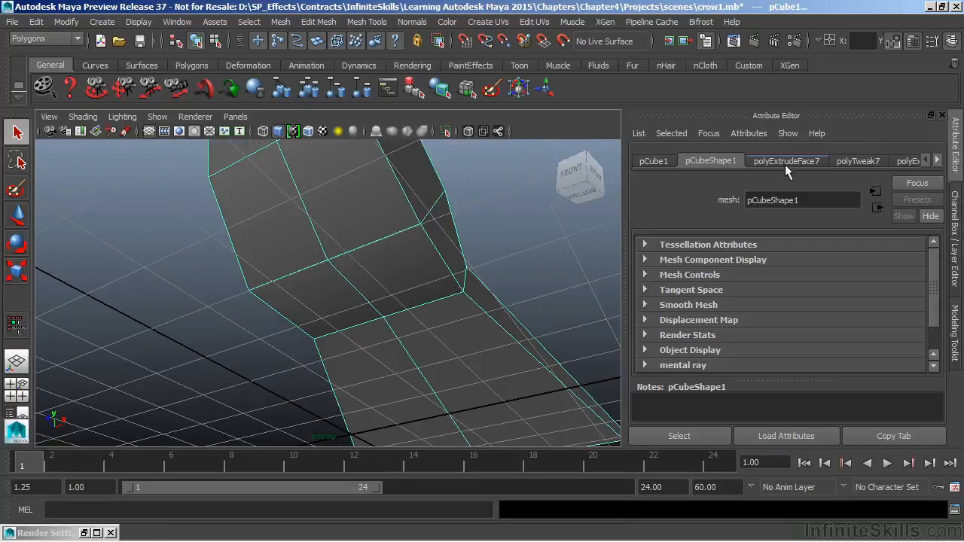
left_click(779, 160)
left_click_drag(934, 269, 948, 334)
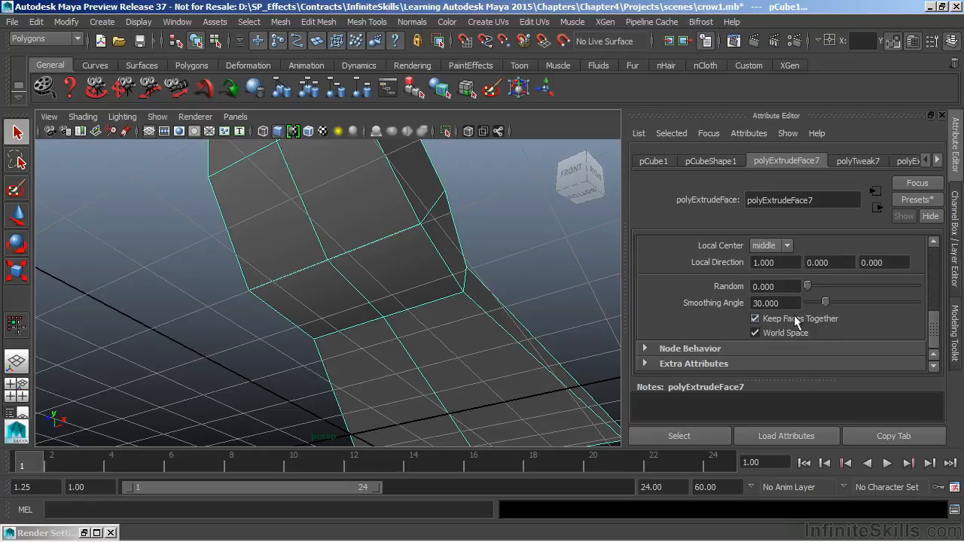
left_click(756, 319)
left_click_drag(392, 313, 348, 223, "alt")
key("ctrl+z")
Extrude the two lower front belly faces with an offset of 0.6 and Keep Faces Together turned off.
right_click_drag(327, 187, 316, 244)
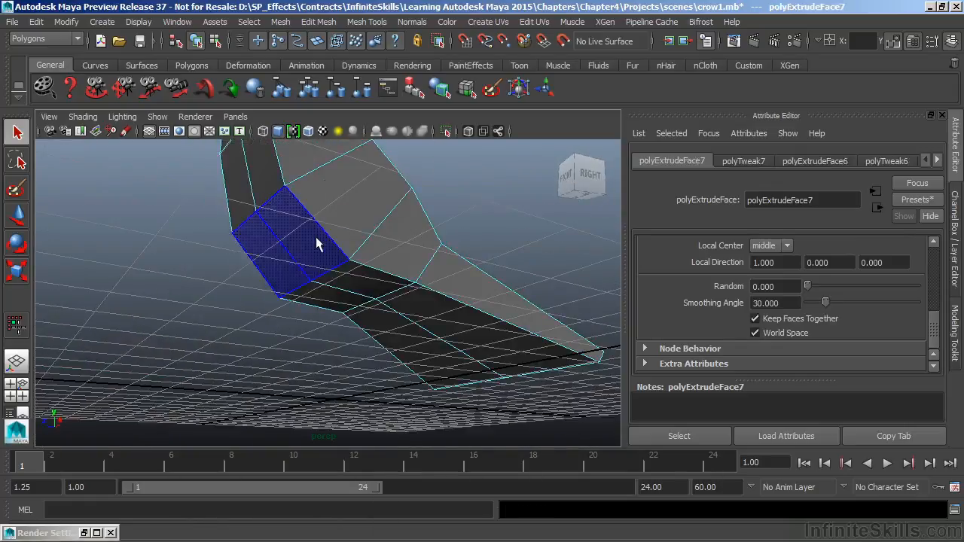
left_click(316, 245)
left_click_drag(399, 278, 361, 196, "alt")
left_click(318, 22)
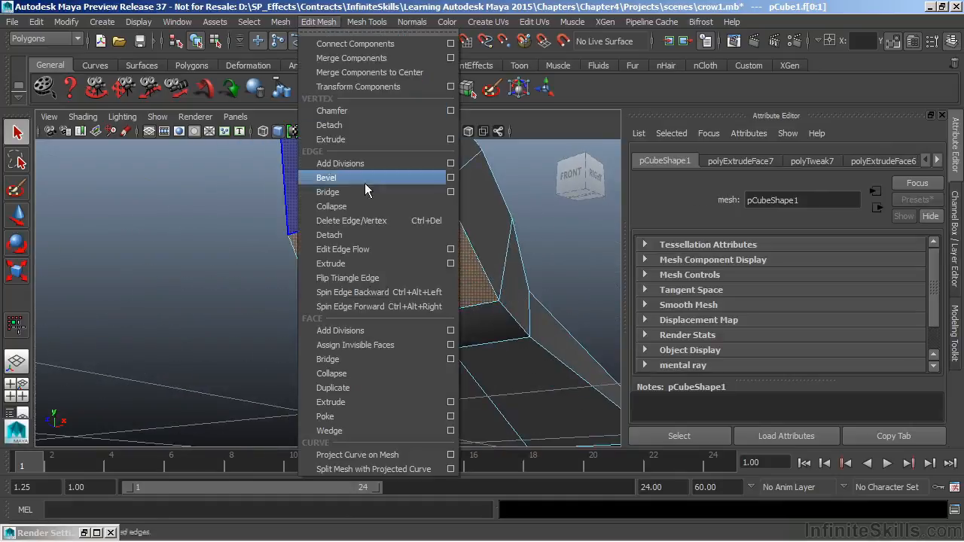
left_click(345, 403)
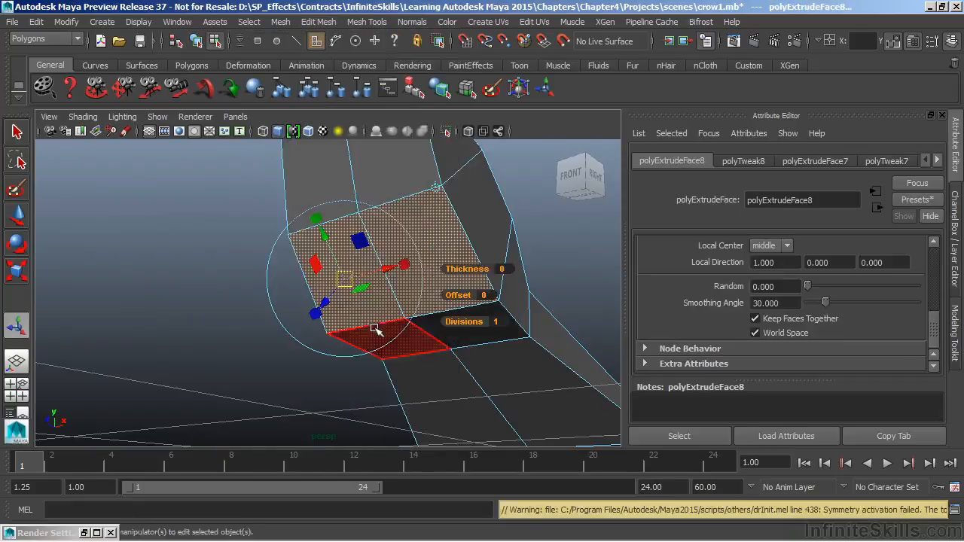
left_click_drag(372, 332, 392, 313, "alt")
left_click_drag(459, 295, 463, 293)
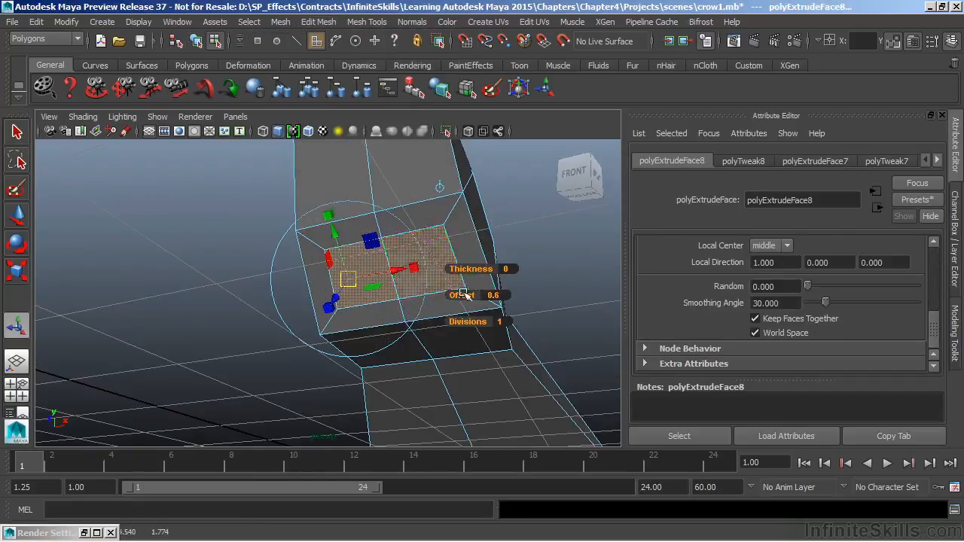
left_click(756, 319)
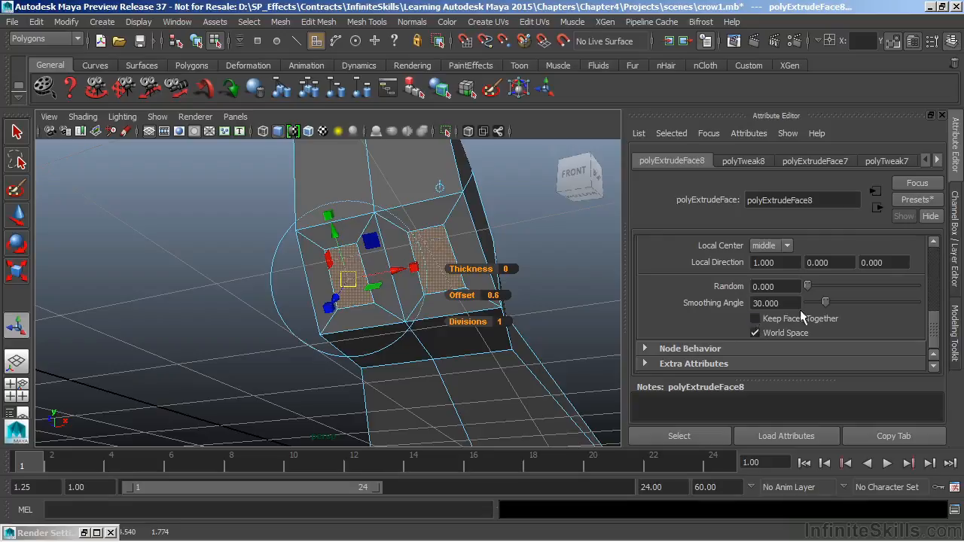
Try resizing the two inset belly faces, undoing the sideways adjustment and scaling them uniformly instead.
left_click_drag(257, 308, 441, 350, "alt")
left_click_drag(345, 212, 349, 235)
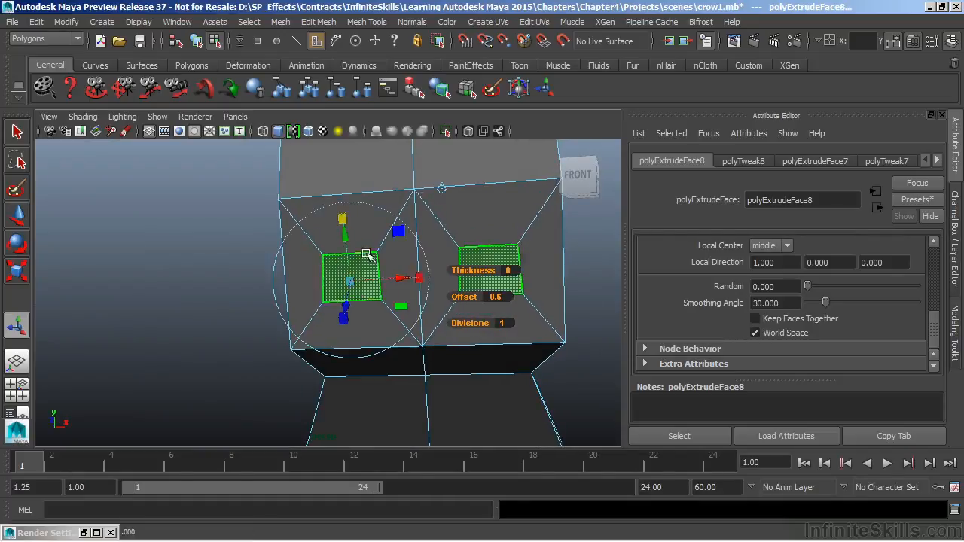
mouse_move(398, 275)
left_mouse_down()
mouse_move(421, 299)
mouse_move(408, 278)
left_mouse_up()
key("ctrl+z")
left_click_drag(350, 284, 348, 284)
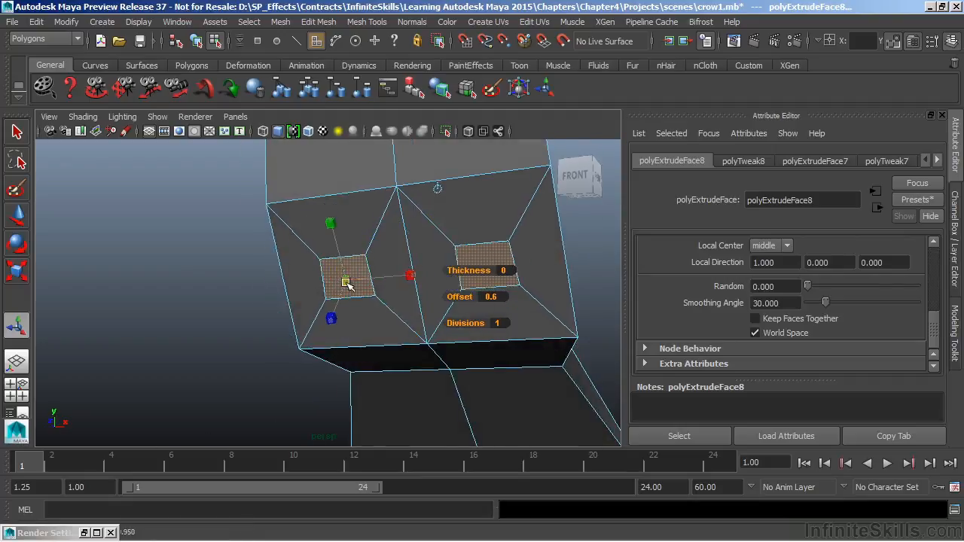
Compare the inset belly faces with the leg drawing in the side view and undo their extrusion.
left_click_drag(419, 300, 278, 326, "alt")
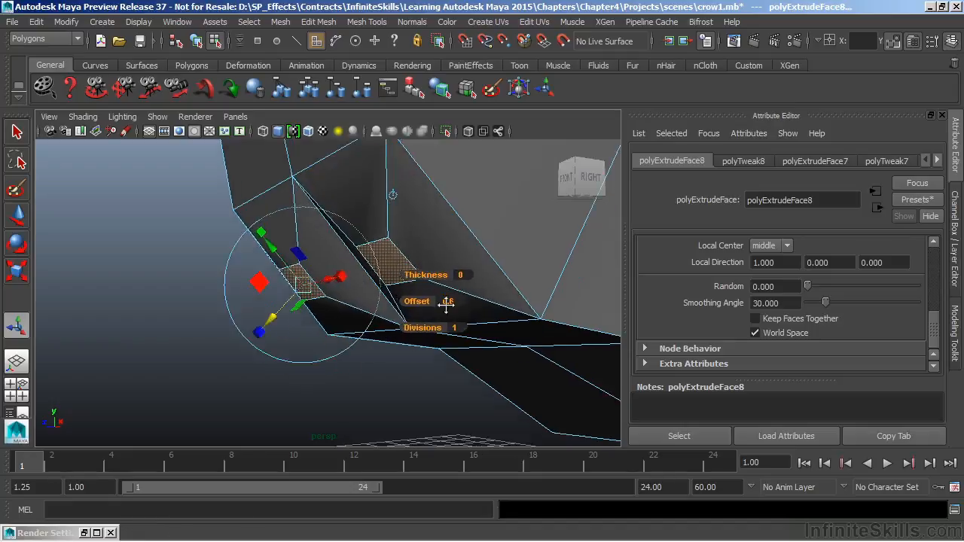
key("space")
key("space")
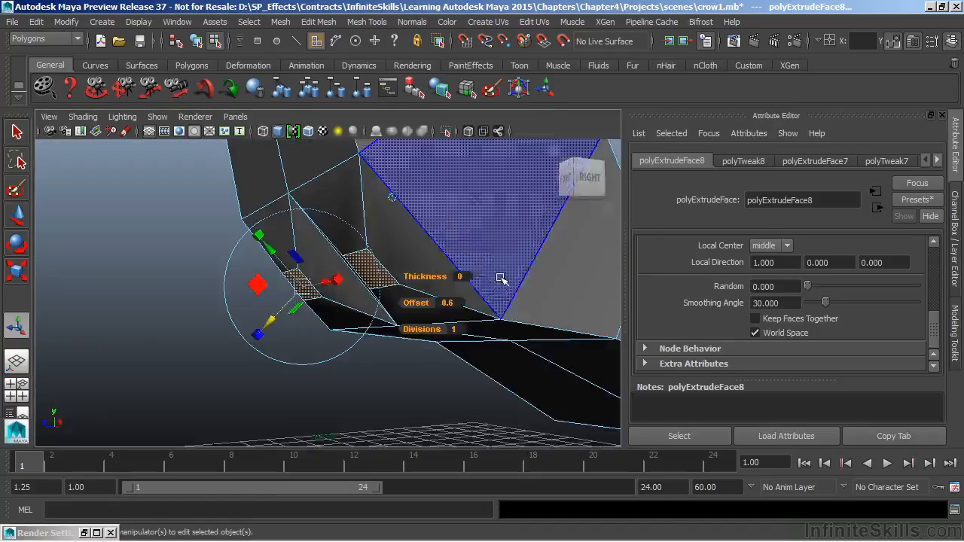
left_click_drag(474, 269, 453, 267, "alt")
key("space")
key("space")
middle_click_drag(343, 218, 374, 289, "alt")
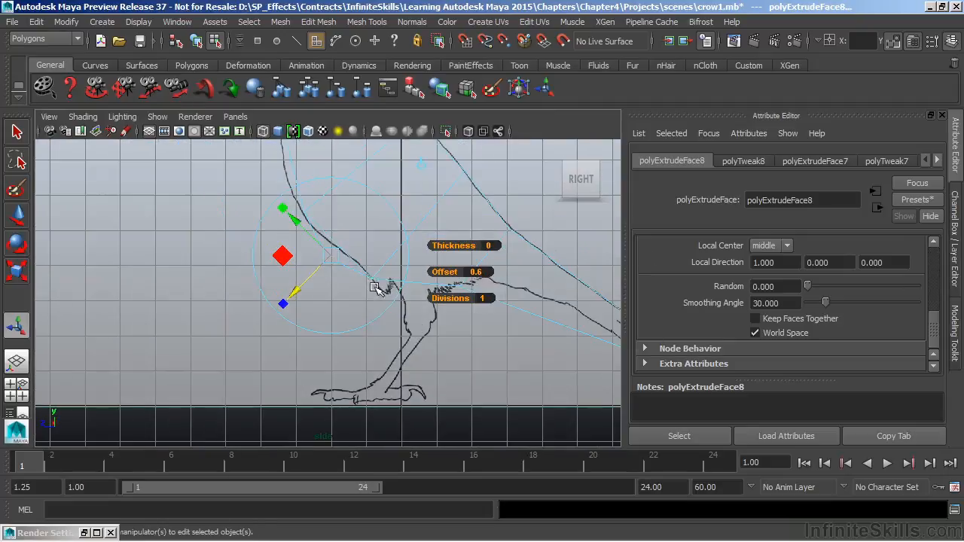
key("ctrl+z")
key("ctrl+z")
key("ctrl+z")
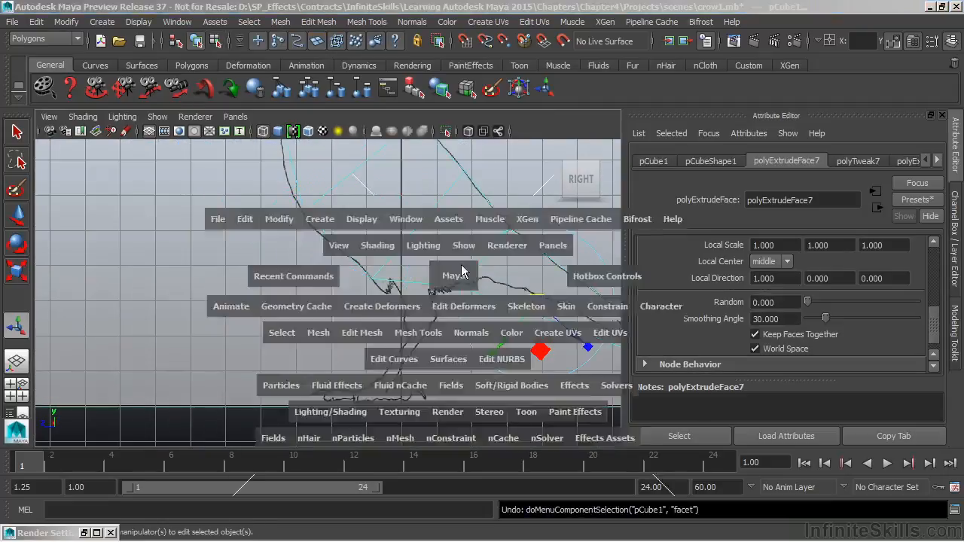
Extrude the two underside faces behind the belly with Keep Faces Together off and scale each to 0.283.
key("space")
key("space")
right_click_drag(464, 286, 463, 220)
left_click(452, 320)
left_click_drag(452, 321, 446, 316, "alt")
left_click(311, 20)
left_click(367, 386)
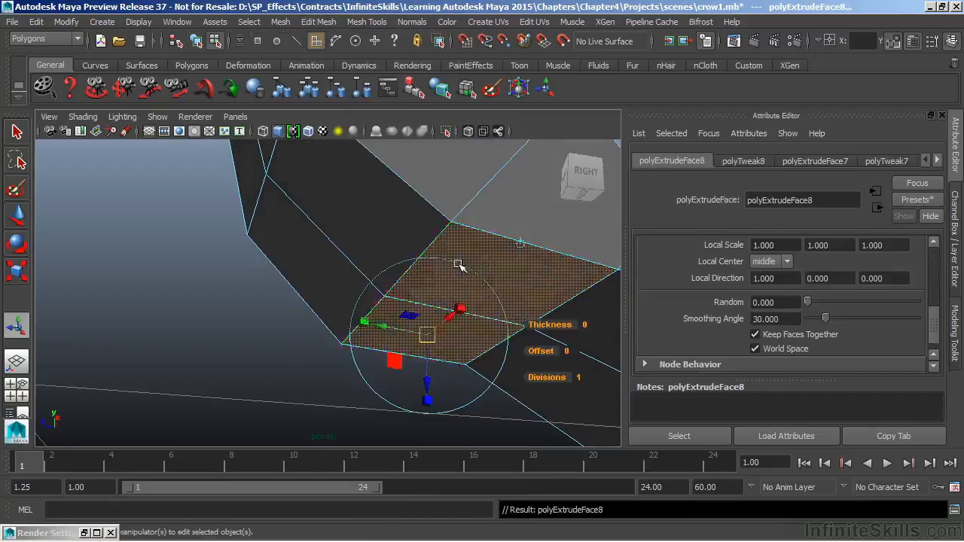
left_click_drag(499, 281, 426, 279, "alt")
left_click_drag(381, 318, 344, 329)
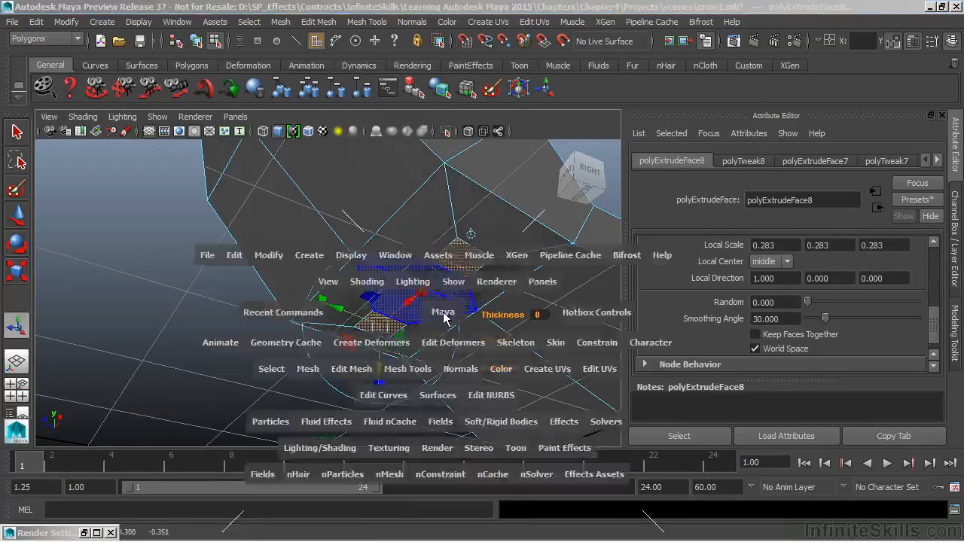
Move the two small extruded faces to the top of the leg drawing in the side view and rotate them level.
key("space")
key("space")
middle_click_drag(355, 331, 333, 295, "alt")
right_click_drag(333, 294, 521, 318, "alt")
left_click_drag(423, 279, 423, 289)
left_click_drag(430, 240, 437, 238)
left_click(495, 293)
left_click_drag(445, 302, 452, 302)
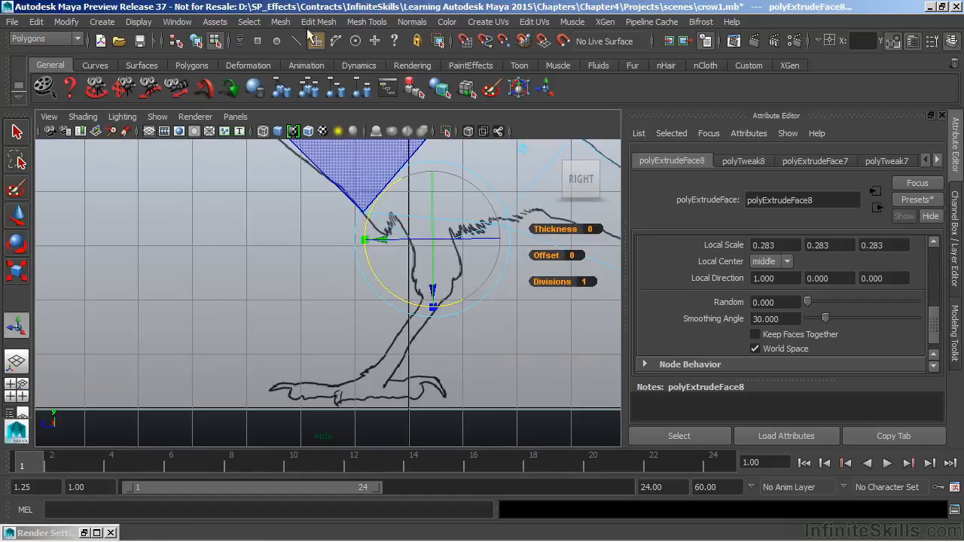
Extrude the two leg faces downward about 1.13 units to the leg joint and narrow their ends towards the drawn outline.
left_click(956, 326)
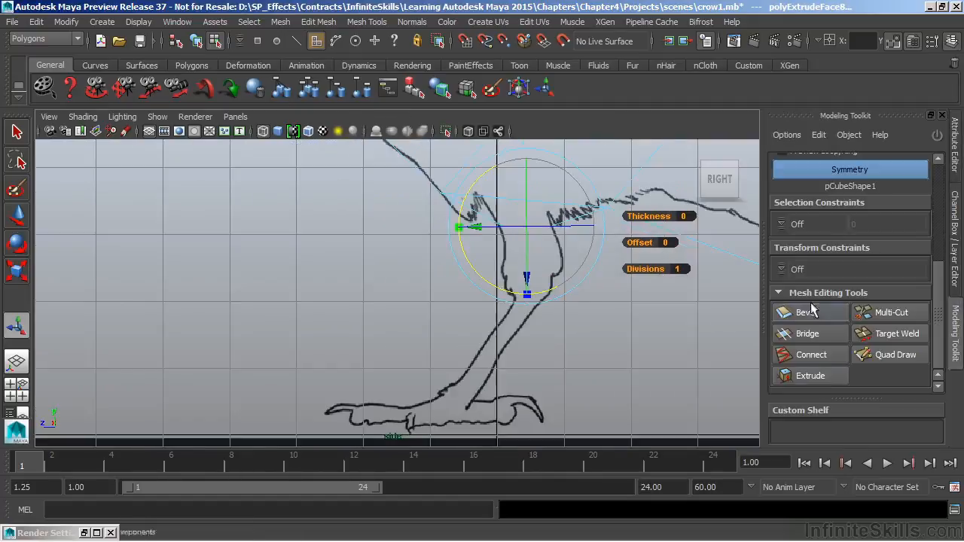
left_click(821, 373)
left_click_drag(530, 247, 545, 246)
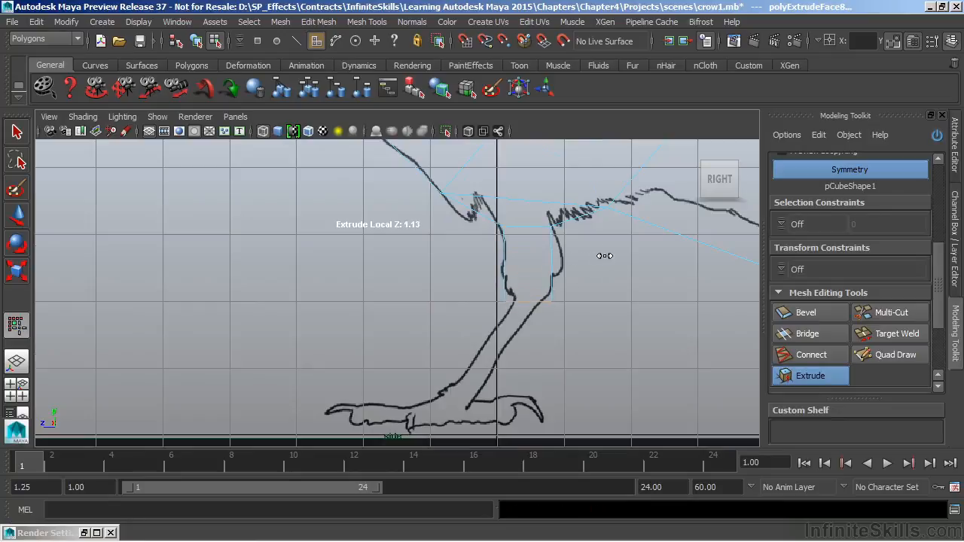
key("w")
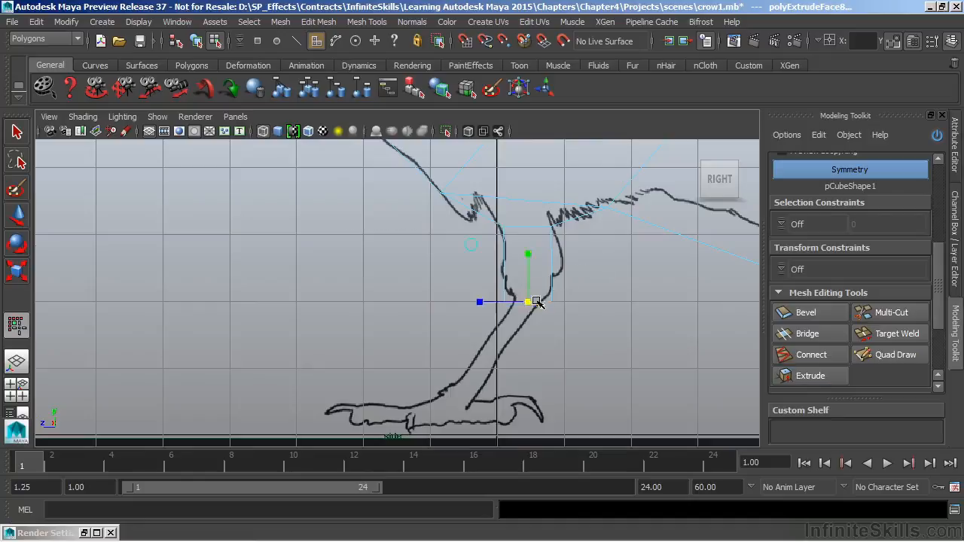
key("e")
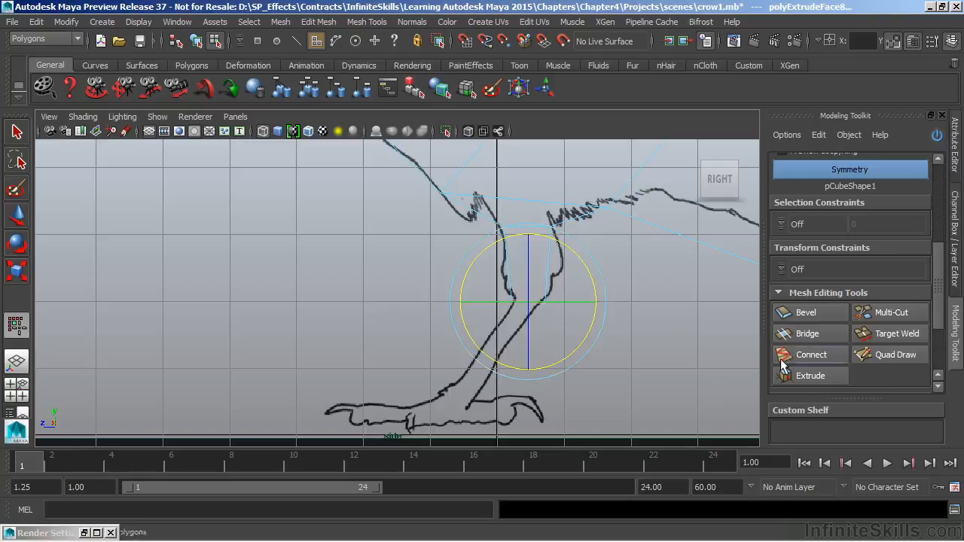
Extrude the leg-joint faces downward about 1.54 units and move them forward to the ankle of the side-view leg drawing.
key("ctrl+e")
left_click_drag(538, 377, 563, 374)
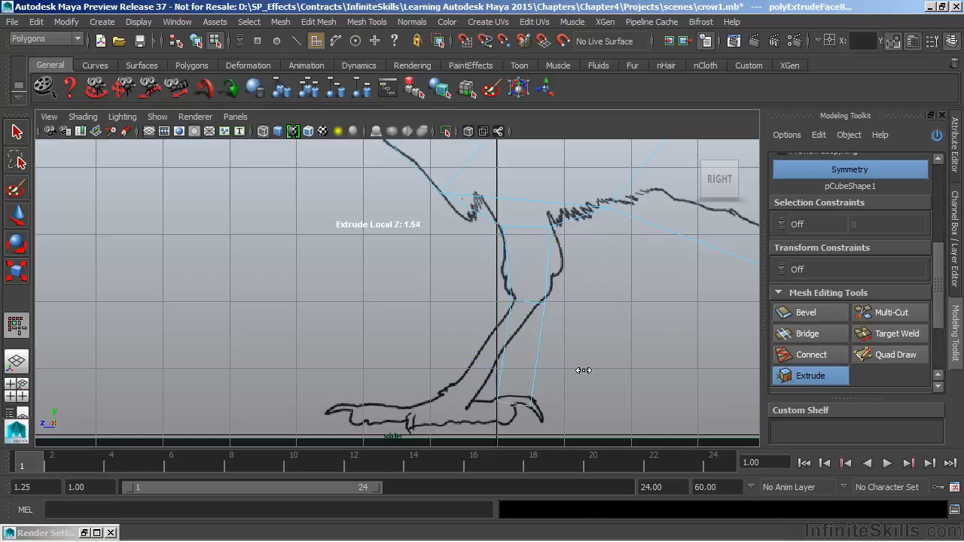
key("w")
left_click_drag(516, 413, 449, 405)
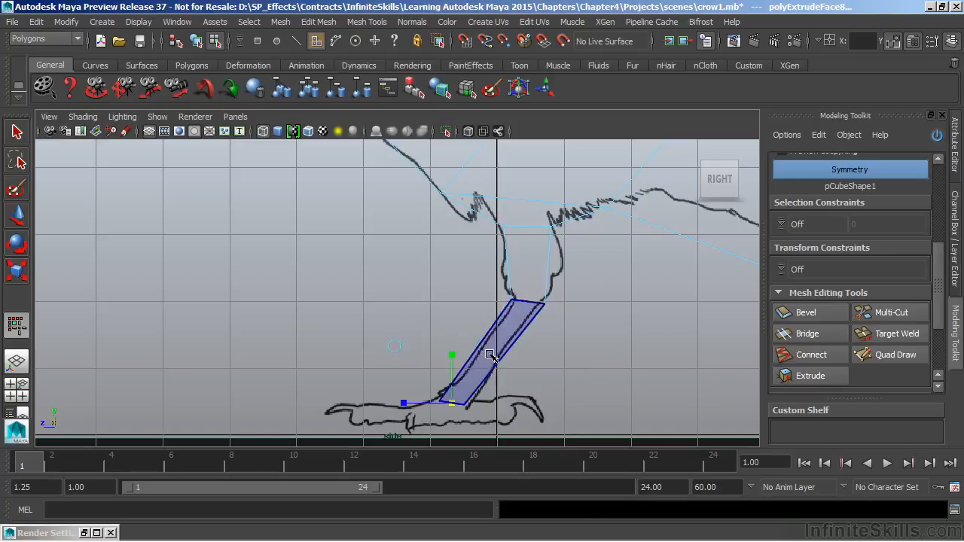
Extrude the ankle faces downward about 0.25 units to form the foot blocks and rotate their undersides level.
middle_click_drag(567, 318, 564, 292, "alt")
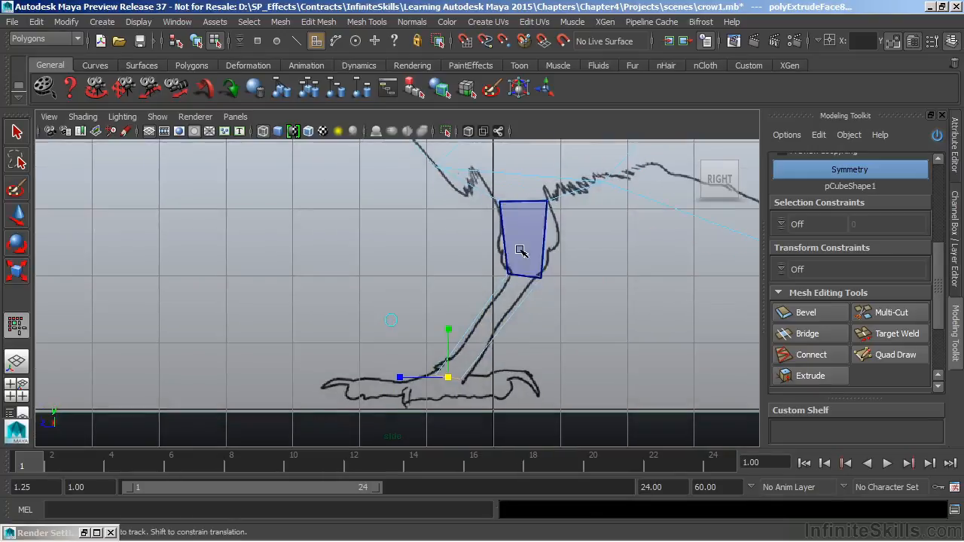
middle_click_drag(527, 356, 551, 322, "alt")
right_click_drag(505, 337, 624, 341, "alt")
middle_click_drag(626, 341, 606, 333, "alt")
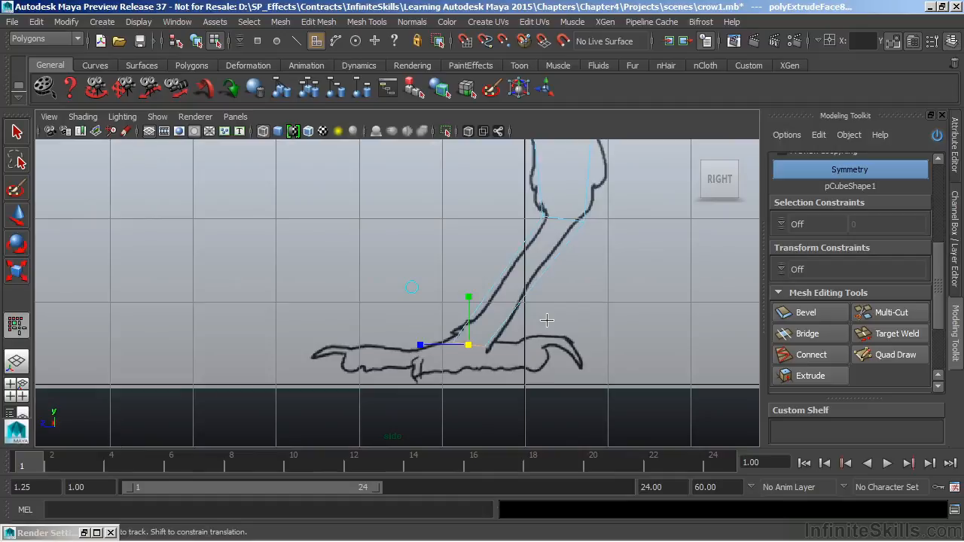
left_click(811, 375)
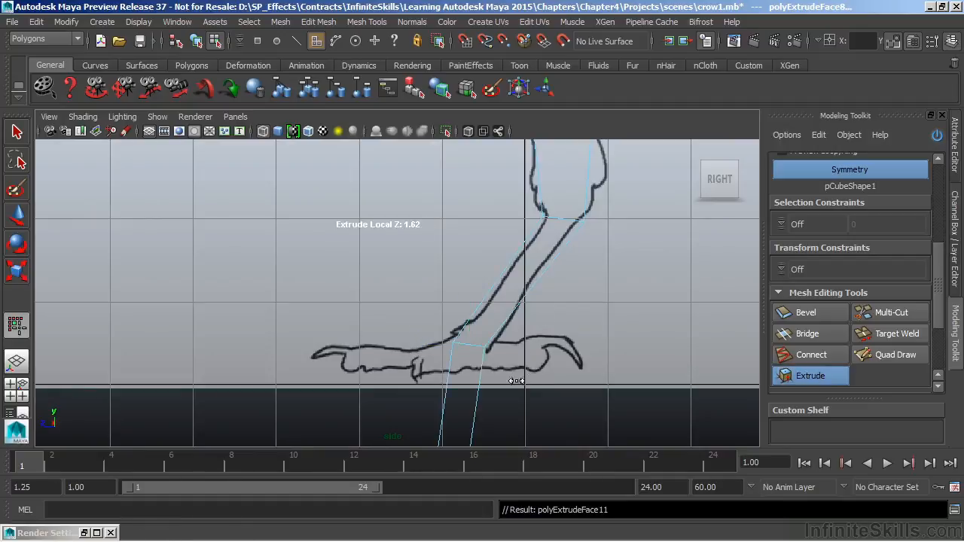
left_click_drag(515, 370, 450, 393)
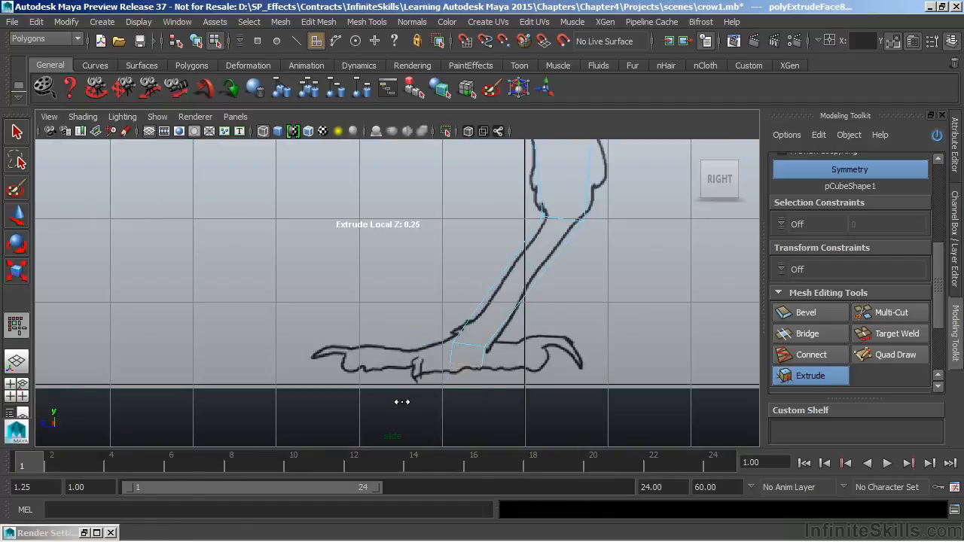
middle_click_drag(522, 342, 510, 327, "alt")
key("e")
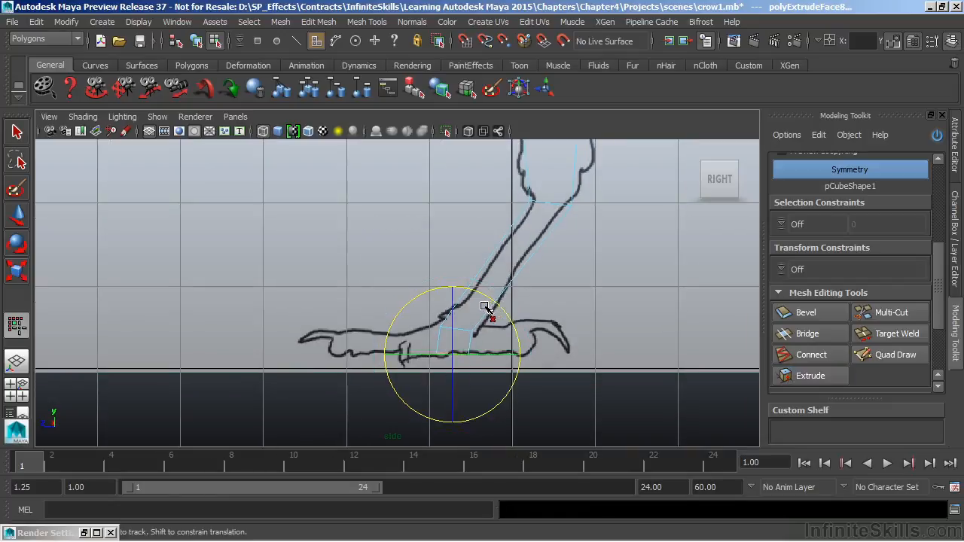
In the perspective view, extrude the inner and outer side faces of both foot blocks outward about 0.107 units.
left_click(565, 305)
key("space")
key("space")
mouse_move(403, 269)
left_mouse_down("alt")
mouse_move(424, 349)
mouse_move(501, 380)
mouse_move(507, 254)
mouse_move(577, 227)
mouse_move(522, 273)
mouse_move(266, 303)
left_mouse_up("alt")
right_click_drag(266, 303, 635, 359, "alt")
middle_click_drag(636, 359, 606, 302, "alt")
left_click_drag(606, 301, 521, 299, "alt")
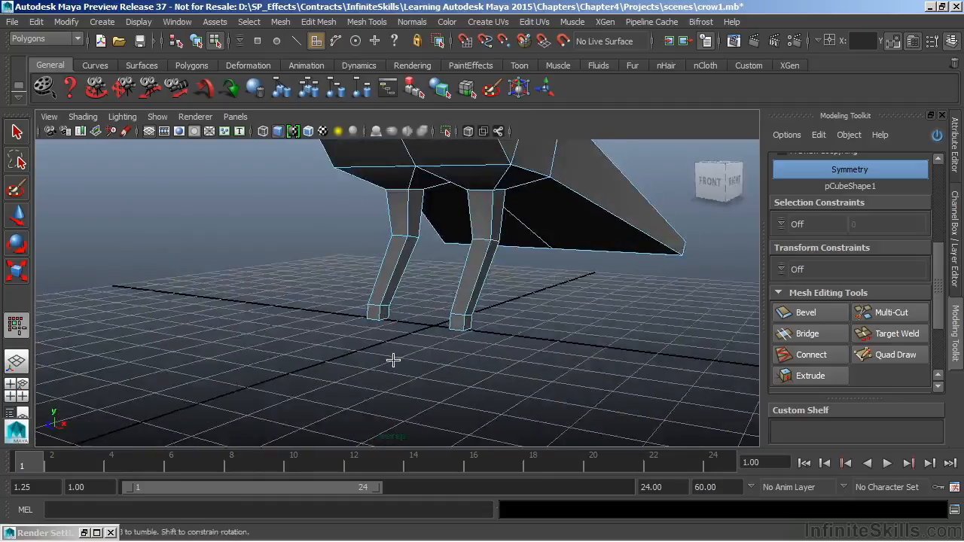
right_click_drag(521, 299, 558, 331, "alt")
left_click(542, 352)
left_click_drag(527, 358, 566, 382, "alt")
left_click(568, 329, "shift")
left_click_drag(592, 339, 565, 403, "alt")
left_click(810, 375)
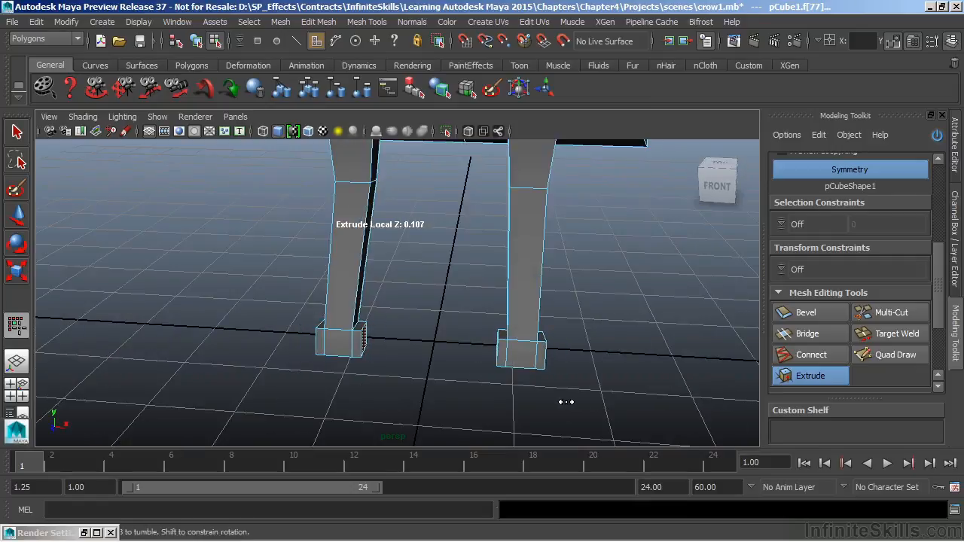
Extrude the side faces of both feet outward a second time to make room for the side toes.
key("ctrl+e")
left_click_drag(565, 344, 590, 343)
right_click_drag(555, 353, 553, 223)
Select the three front faces of each foot and extrude them forward as the toes.
left_click(562, 363)
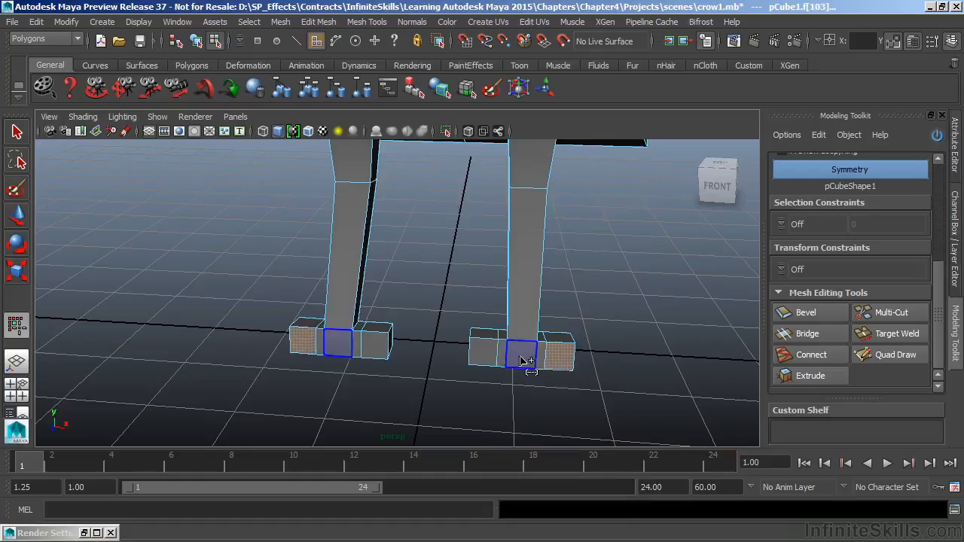
left_click(523, 360, "shift")
left_click(495, 359, "shift")
left_click_drag(495, 362, 557, 332, "alt")
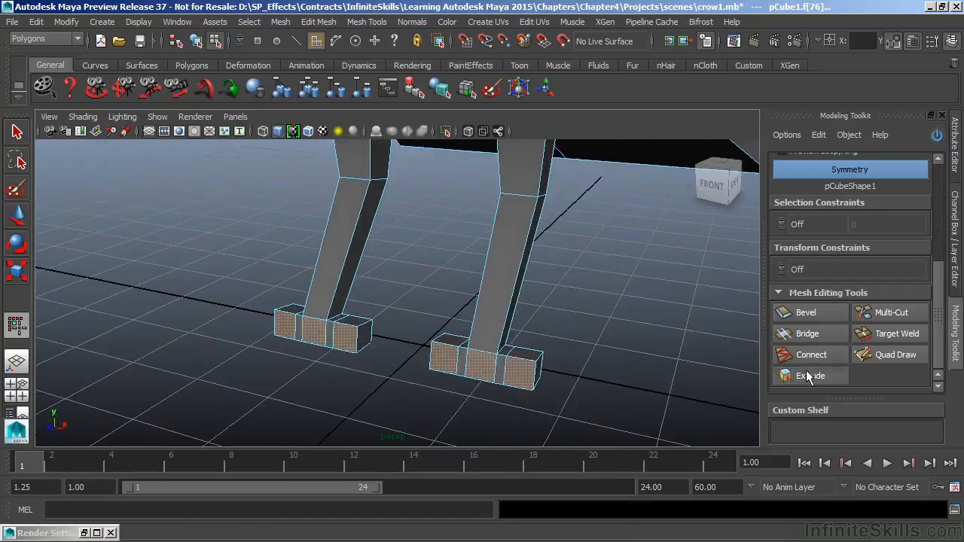
left_click(806, 375)
left_click_drag(588, 381, 660, 370)
Extrude the front toes once more with tapered tips, and extrude a tapered rear toe from the back of each foot.
key("ctrl+e")
middle_click_drag(569, 351, 579, 299, "alt")
key("r")
left_click_drag(555, 340, 391, 336, "alt")
left_click(497, 356)
left_click(451, 340)
left_click(402, 330)
left_click_drag(519, 328, 318, 297, "alt")
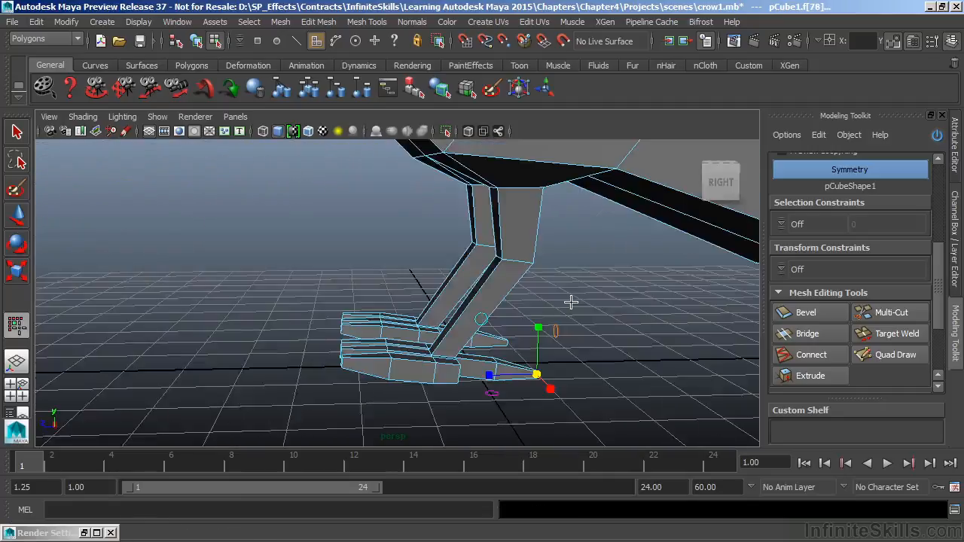
Examine the crow's legs, feet and overall body shape from the side and front in the perspective view.
mouse_move(570, 301)
left_mouse_down("alt")
mouse_move(609, 295)
mouse_move(576, 297)
left_mouse_up("alt")
right_click_drag(576, 297, 427, 269, "alt")
middle_click_drag(427, 270, 477, 369, "alt")
right_click_drag(545, 336, 377, 332, "alt")
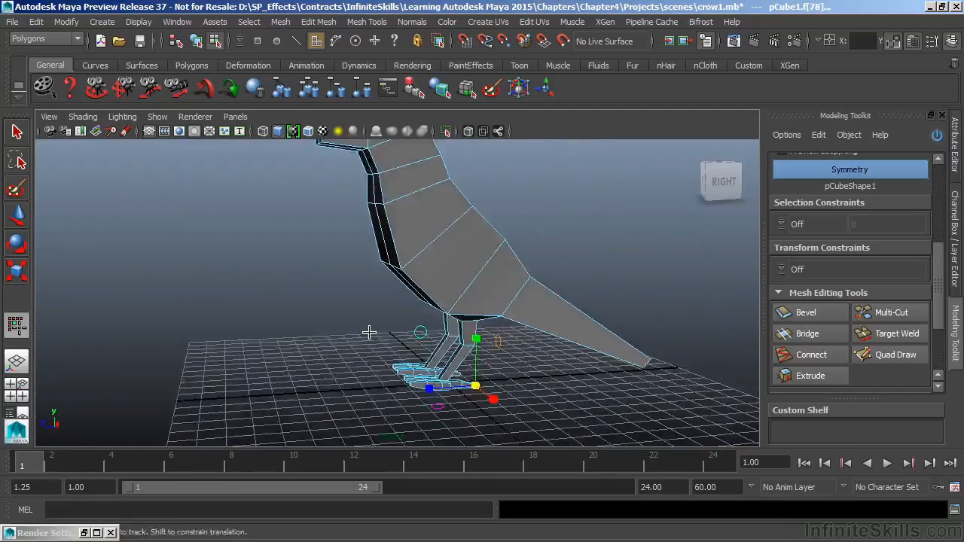
left_click_drag(282, 173, 362, 210, "alt")
middle_click_drag(486, 305, 486, 325, "alt")
left_click_drag(486, 325, 521, 344, "alt")
middle_click_drag(521, 345, 513, 349, "alt")
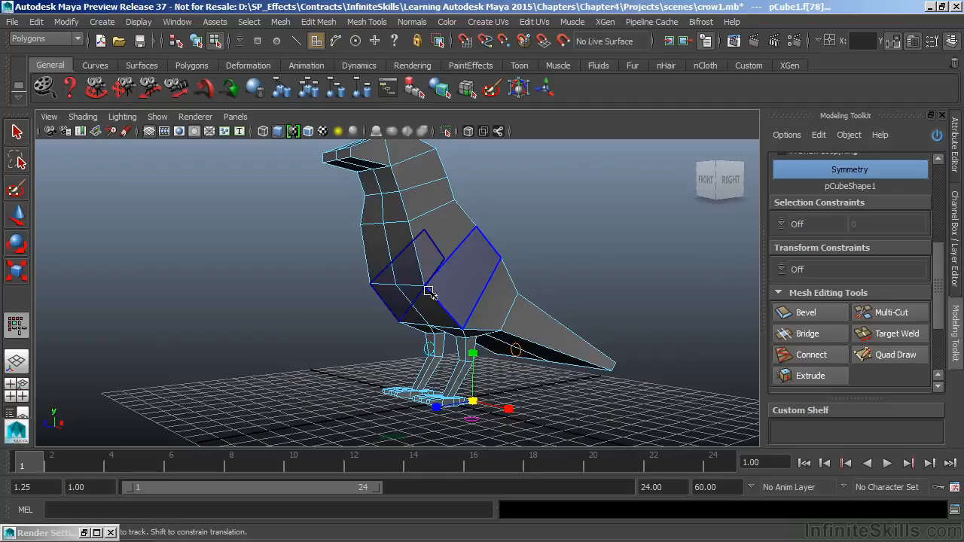